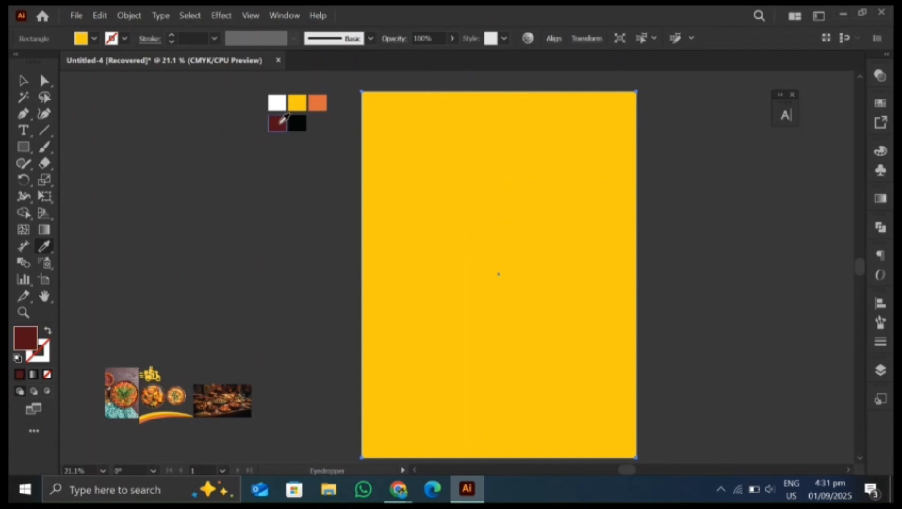
Draw a full-width rectangle over the upper part of the maroon poster and fill it with the white swatch's color.
left_click(23, 81)
left_click(182, 182)
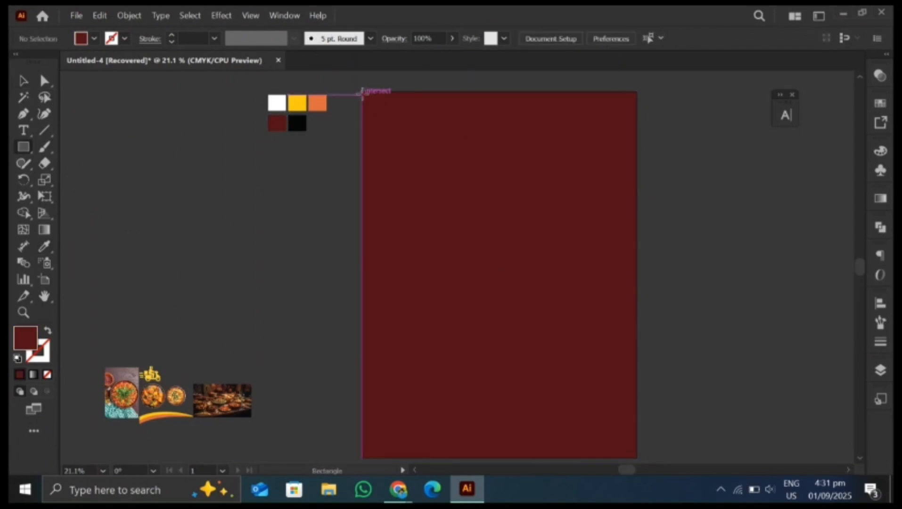
left_click_drag(362, 93, 571, 241)
key("h")
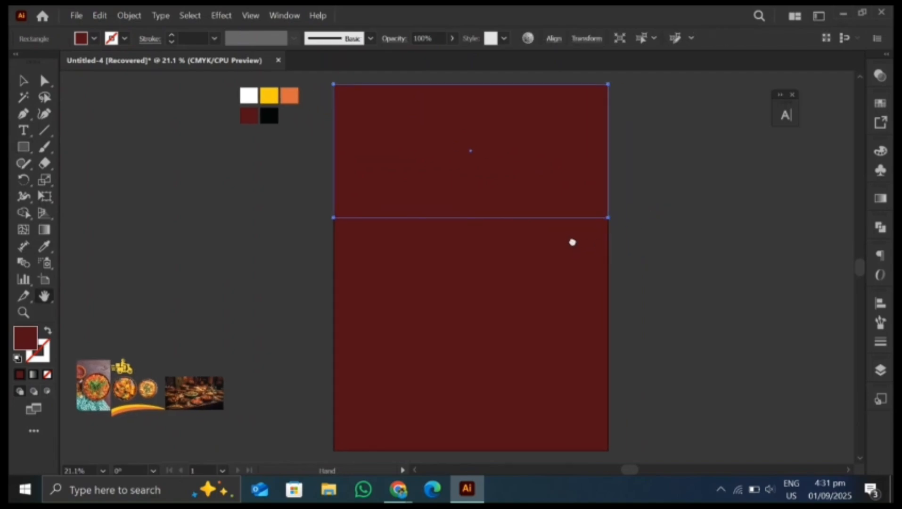
key("v")
left_click(40, 249)
left_click(243, 106)
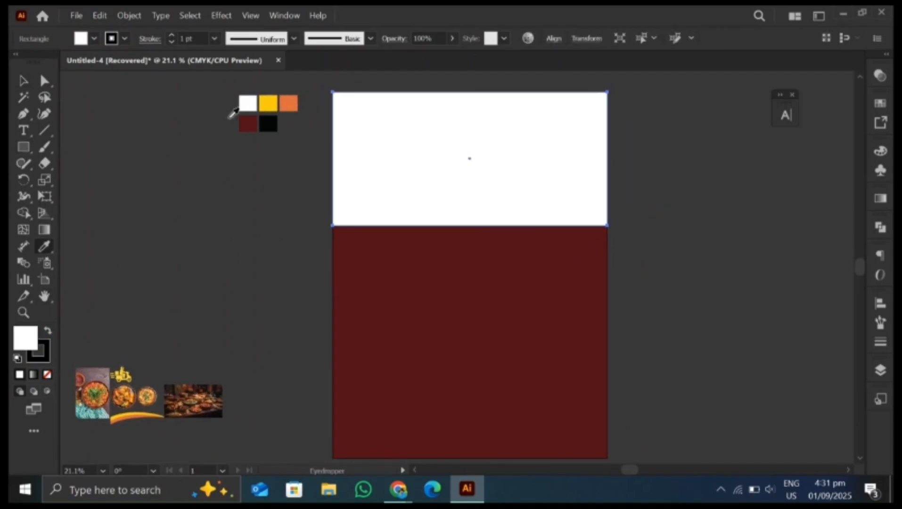
Place the food-spread photo over the white rectangle and make a clipping mask from the two.
left_click(26, 83)
left_click(148, 199)
left_click_drag(196, 404, 469, 164)
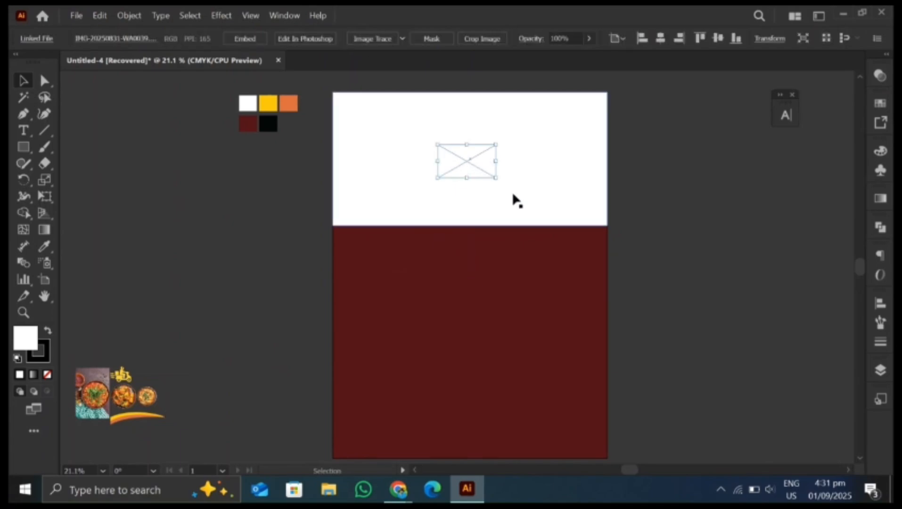
left_click(512, 192, "shift")
right_click(512, 192)
left_click(568, 378)
Enlarge the food photo inside the clip group until it fills the whole frame, and exit isolation mode.
double_click(484, 173)
left_click(493, 175)
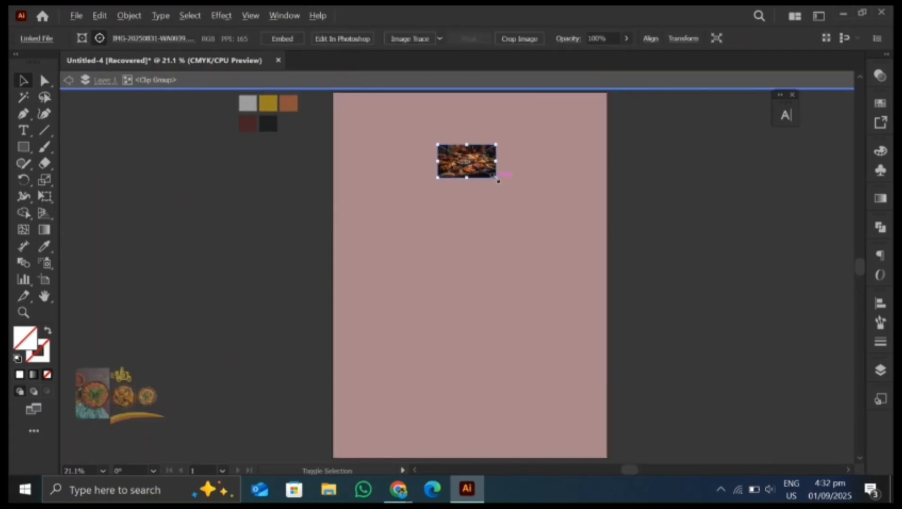
left_click_drag(498, 181, 613, 313)
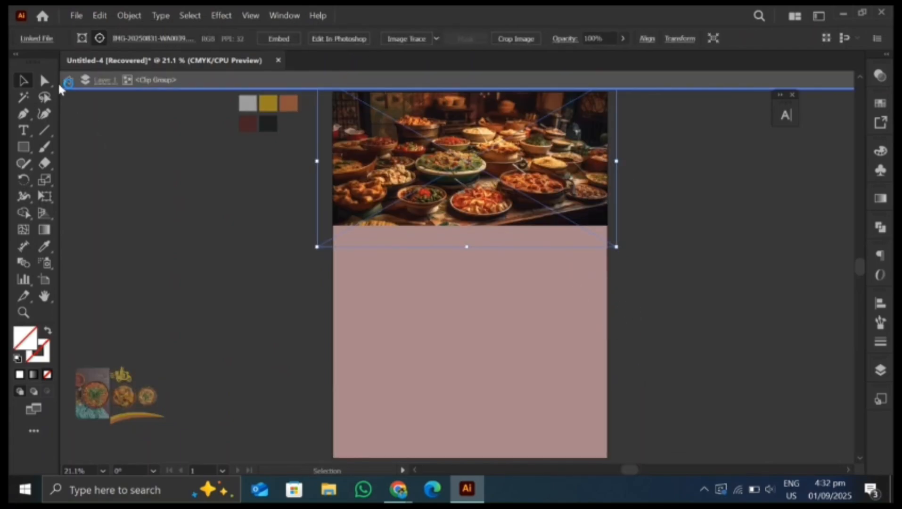
left_click(89, 78)
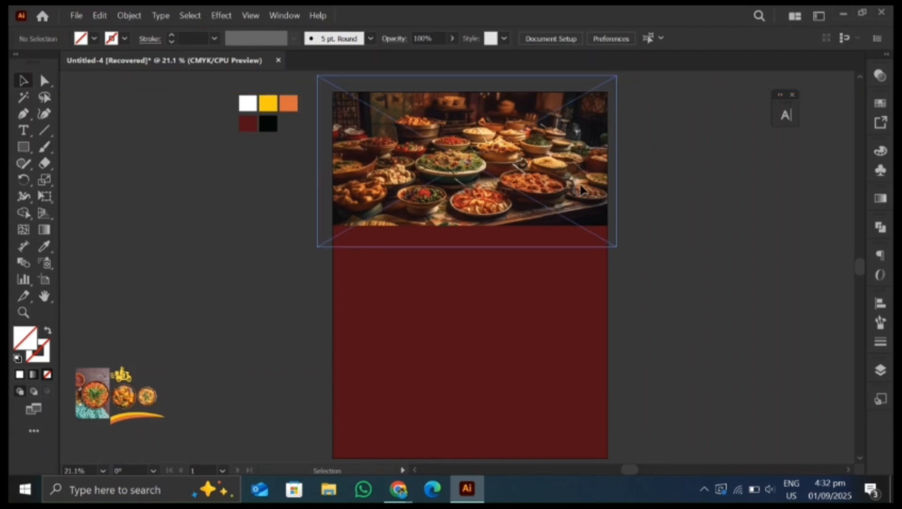
left_click(673, 153)
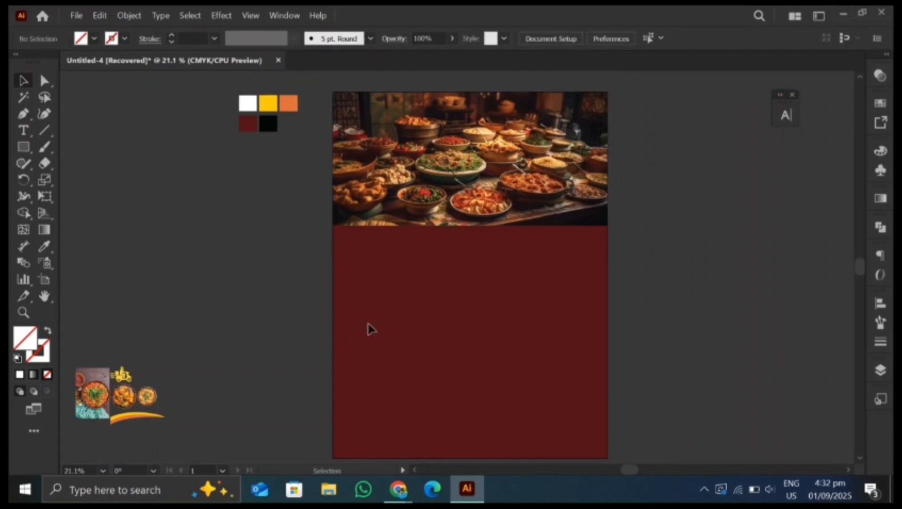
Draw an arched band with the Pen tool across the photo's lower edge, tapering to the poster's right side, and fill it yellow.
left_click(24, 116)
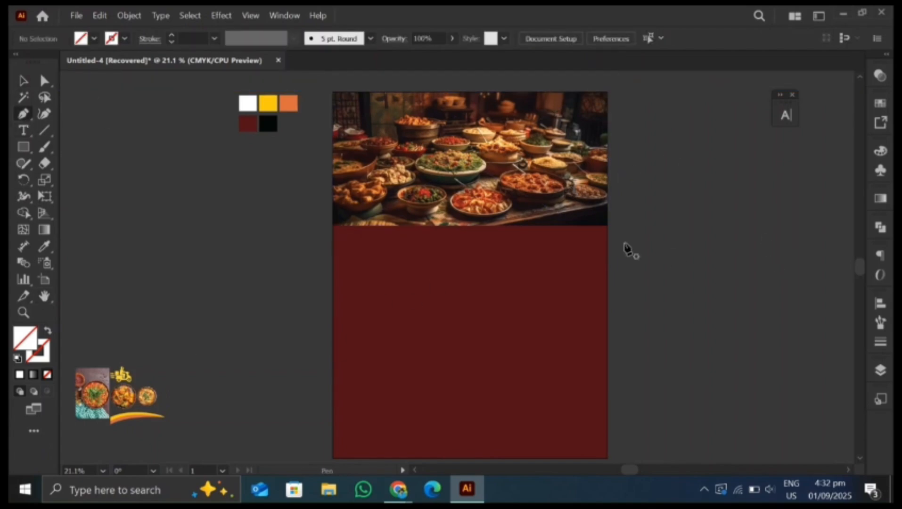
left_click(607, 225)
left_click_drag(333, 226, 217, 274)
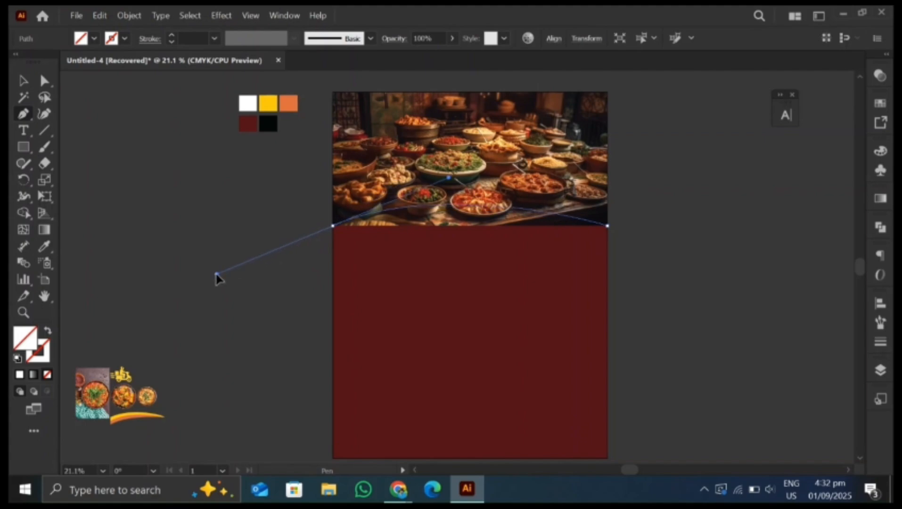
left_click(44, 247)
left_click(270, 106)
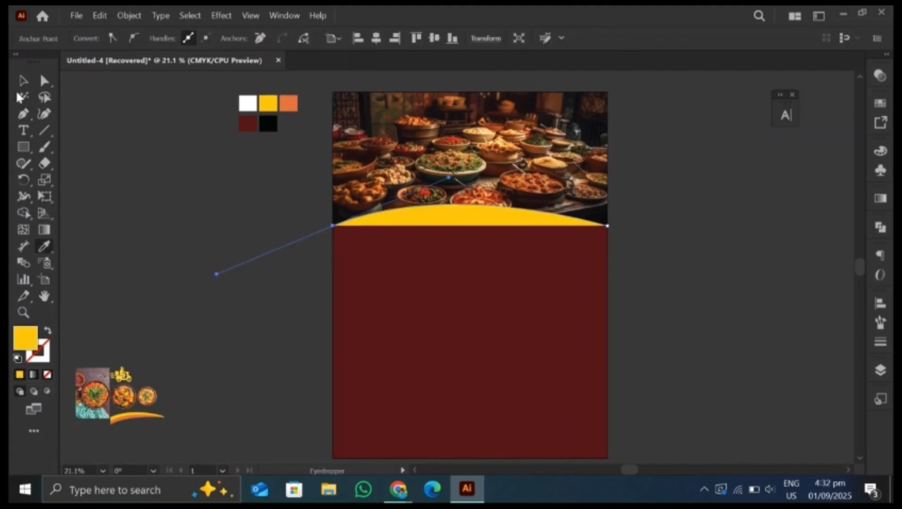
left_click(23, 115)
left_click(332, 227)
left_click(333, 239)
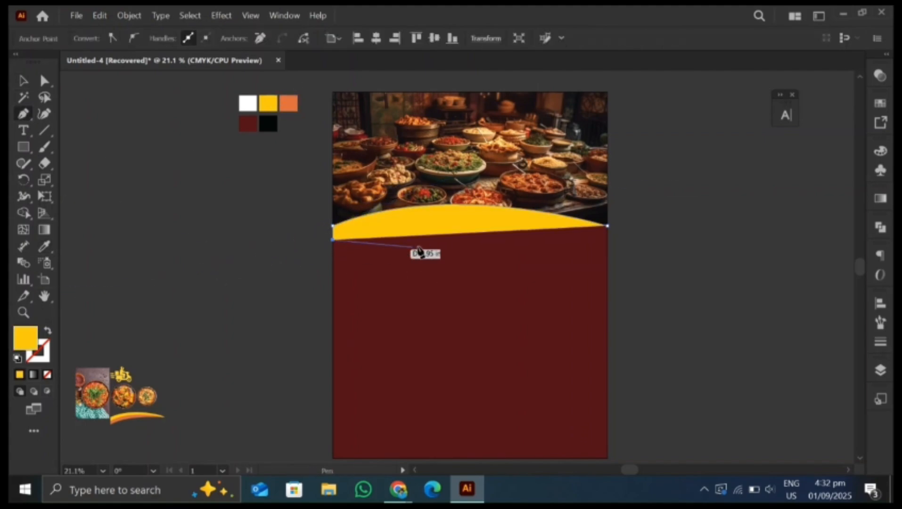
left_click_drag(607, 228, 94, 133)
left_click(211, 222, "ctrl")
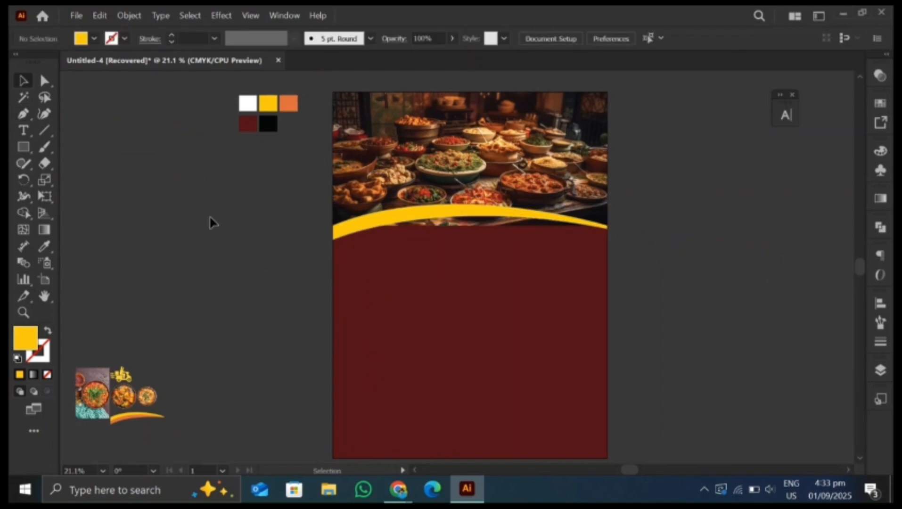
Draw a second arched band with the Pen tool directly beneath the yellow one and fill it orange.
left_click(606, 228)
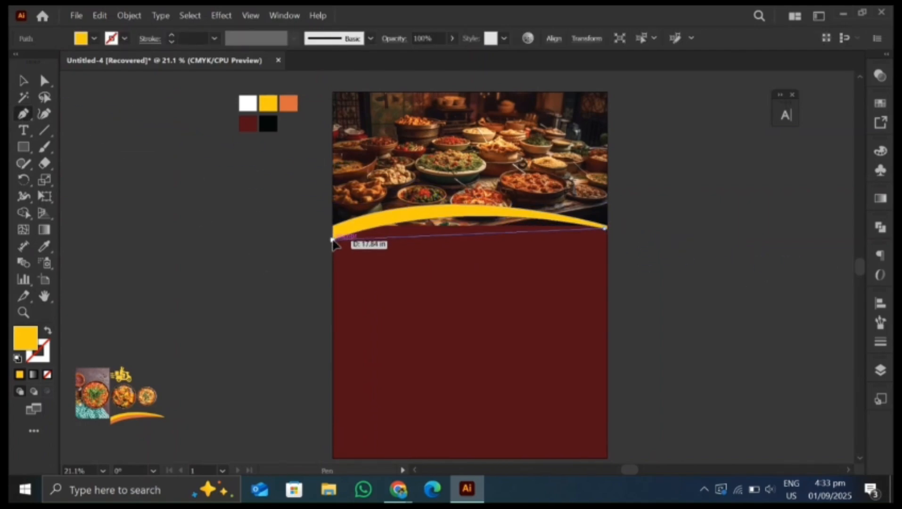
left_click_drag(333, 241, 216, 294)
key("i")
left_click(289, 103)
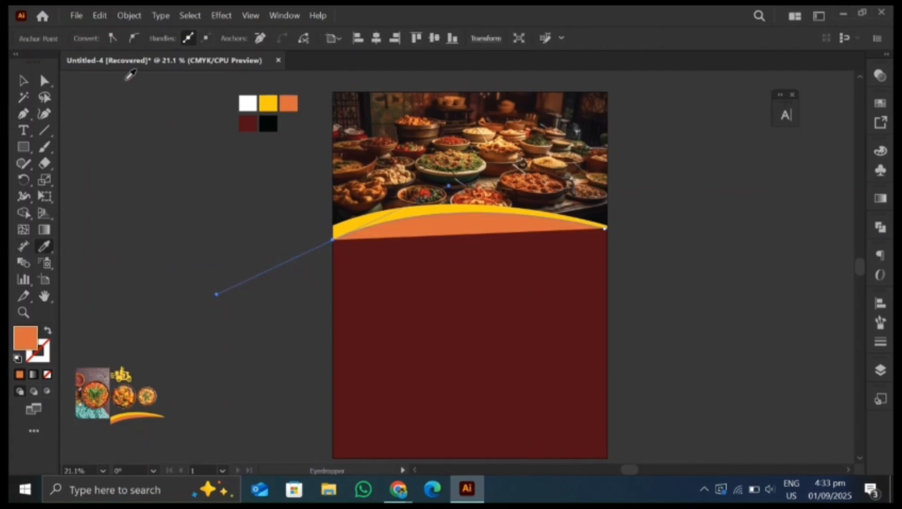
left_click(23, 113)
left_click(334, 257)
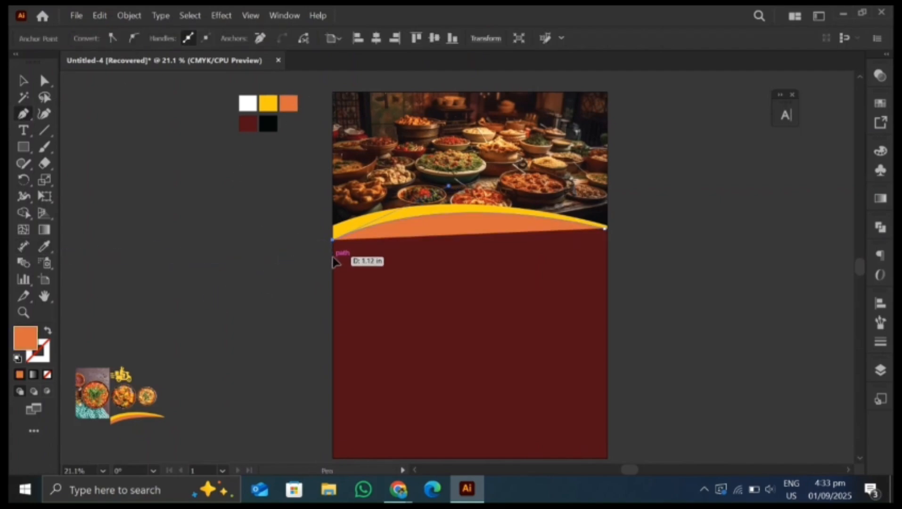
left_click(605, 229)
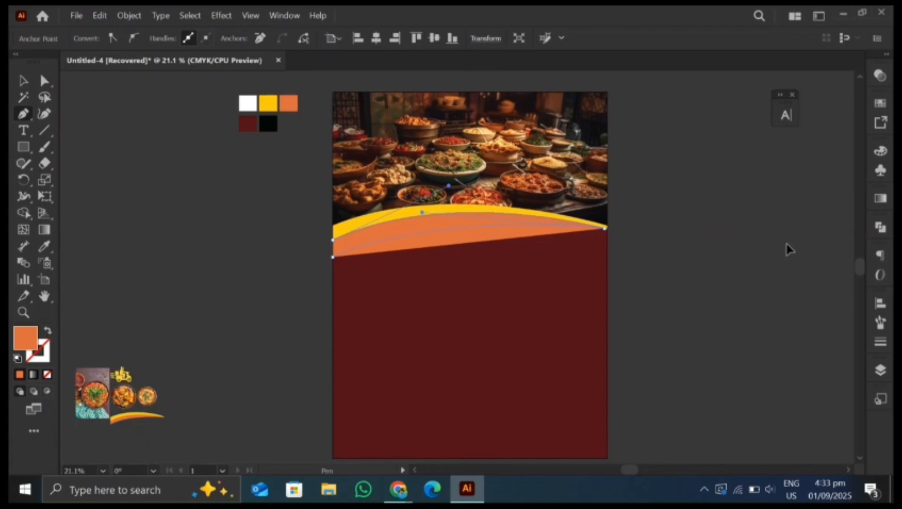
left_click_drag(790, 249, 782, 249)
key("ctrl+shift+a")
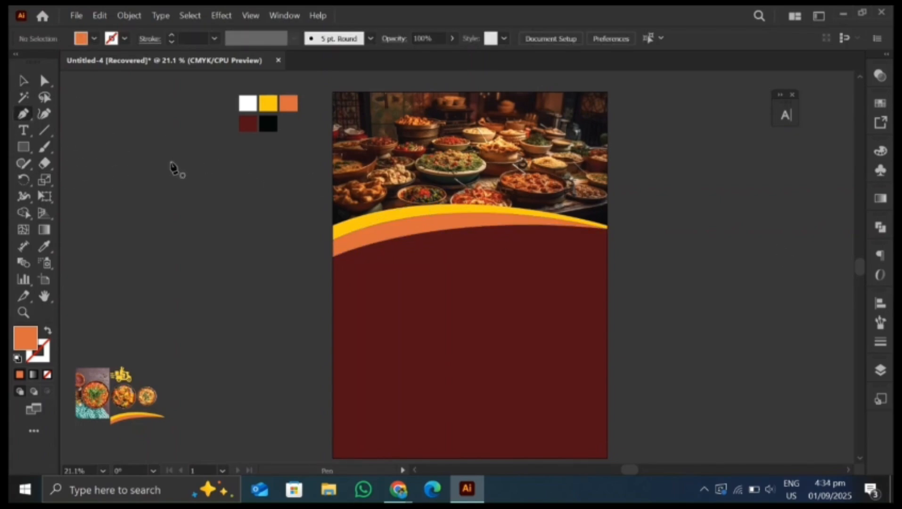
Draw a small orange ribbon with a V-notched lower end, hanging from the poster's top edge near the left corner.
left_click(345, 92)
left_click(347, 130)
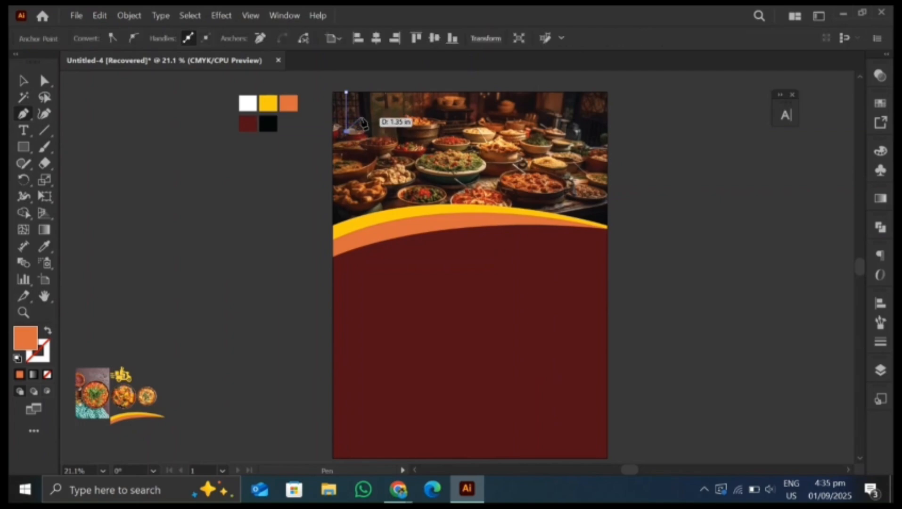
left_click(361, 116)
left_click(376, 132)
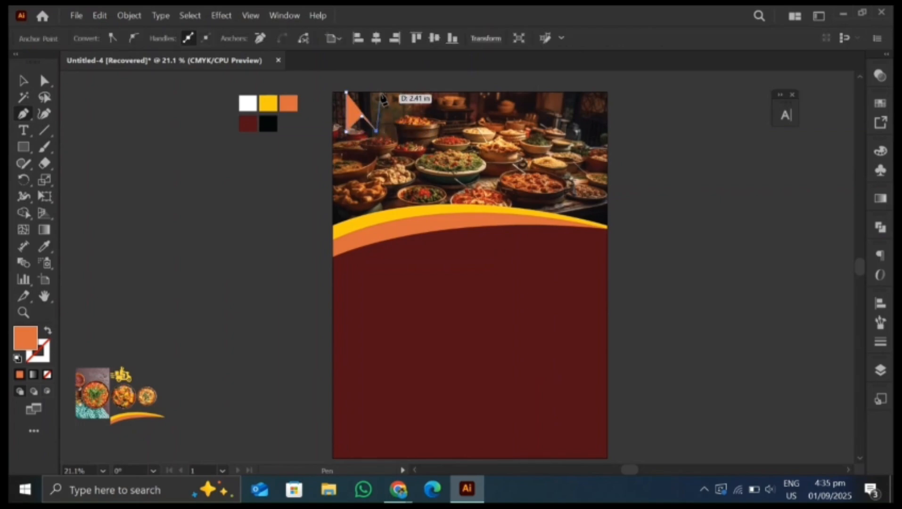
left_click(377, 92)
left_click(346, 92)
left_click(23, 81)
left_click(220, 186)
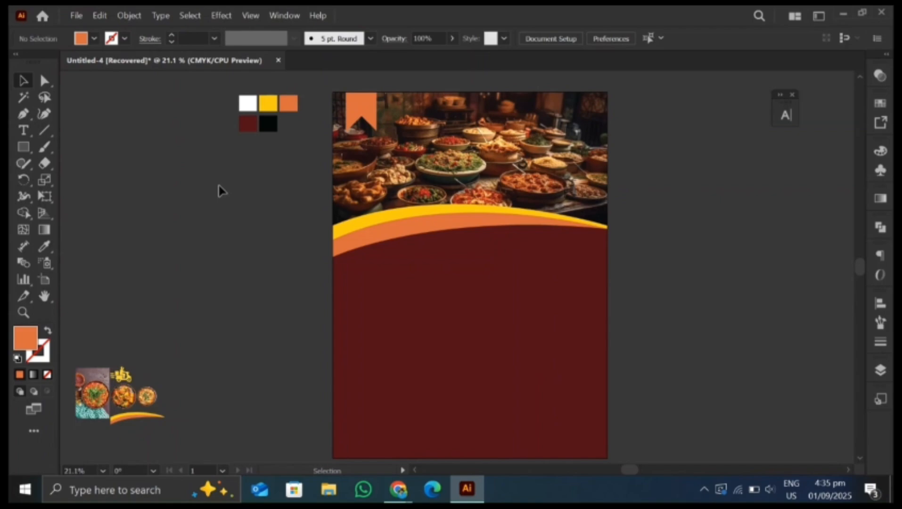
Make the ribbon's notch shallower by moving its middle anchor point down.
left_click(362, 115)
left_click(44, 81)
left_click_drag(361, 116, 361, 122)
left_click(23, 81)
left_click(329, 163)
Add the text LOGO in white on the orange ribbon and enlarge it to nearly the ribbon's width.
left_click(25, 130)
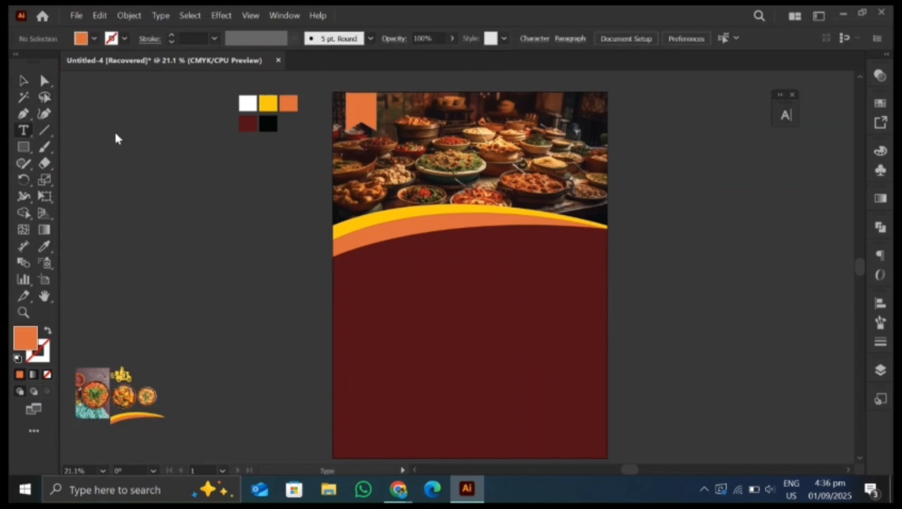
left_click(348, 98)
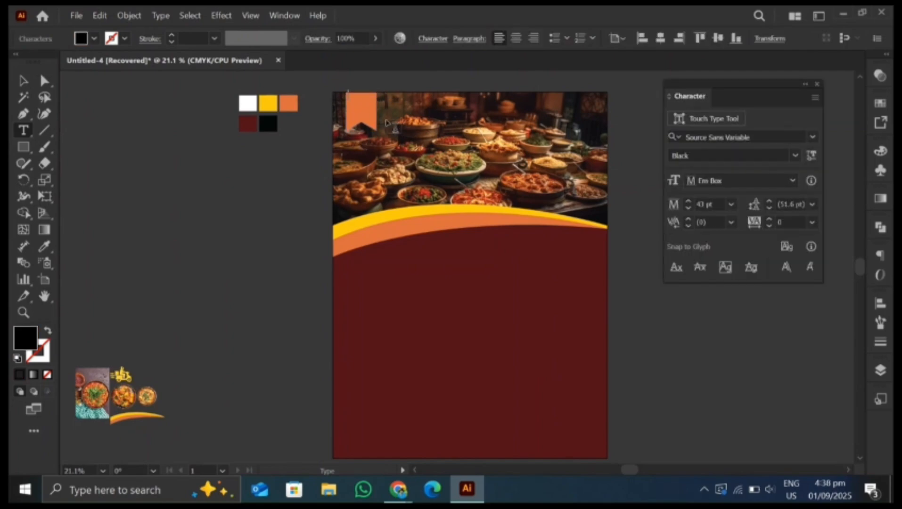
left_click(45, 247)
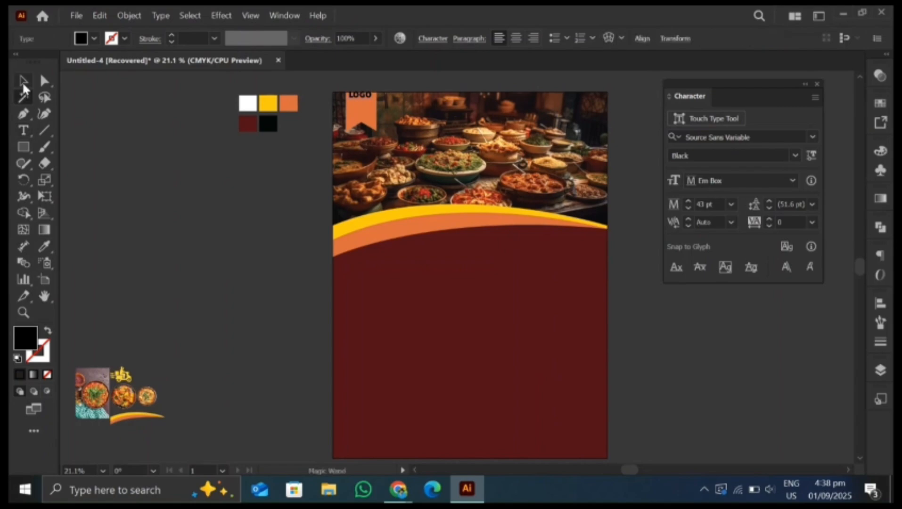
left_click(247, 103)
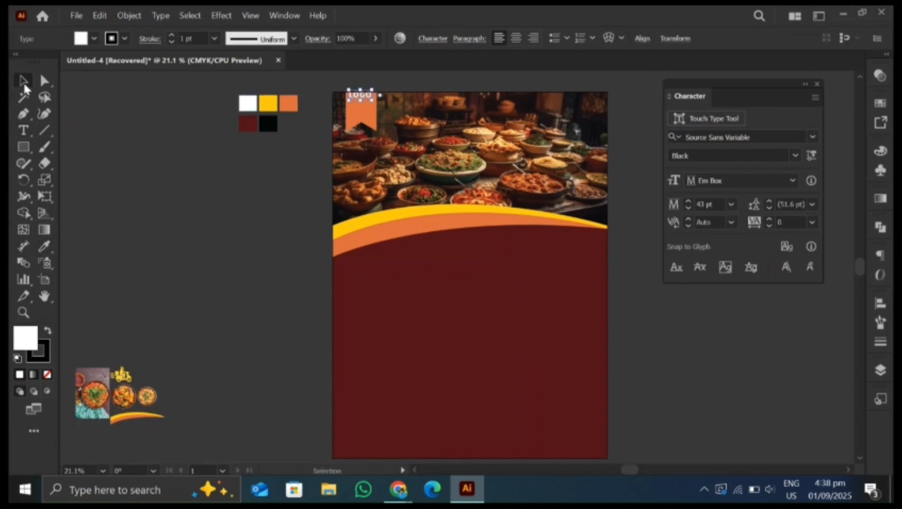
left_click(365, 116)
left_click_drag(362, 105, 339, 122)
left_click(388, 119)
Add a second text line reading HERE below LOGO on the ribbon and color it black.
left_click(364, 98)
left_click(386, 137)
left_click(358, 108)
double_click(365, 117)
type("HERE")
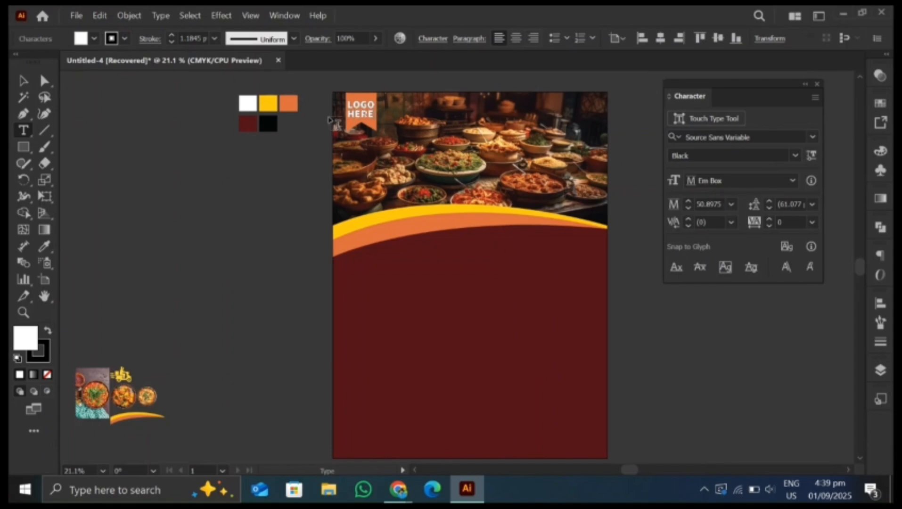
key("Escape")
left_click(219, 172)
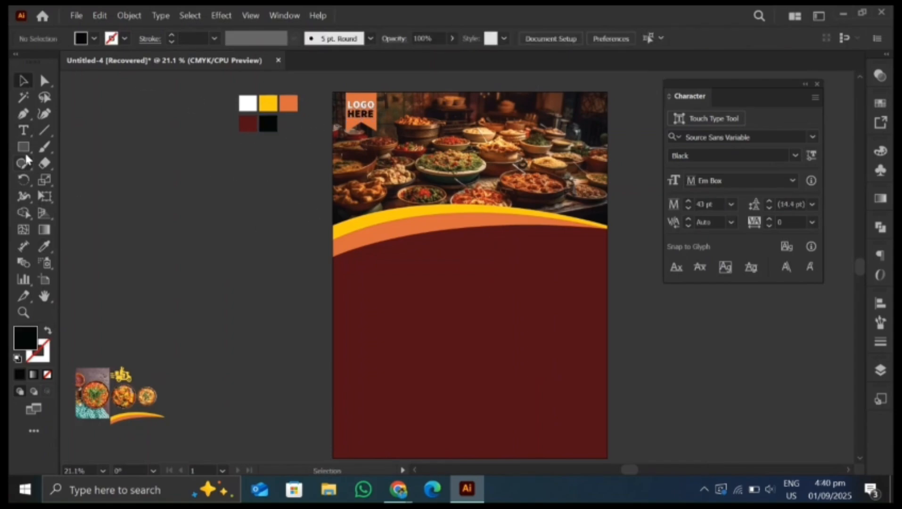
Draw a large black circle with the Ellipse tool and position it under the curved bands on the poster's left side.
left_click_drag(24, 150, 52, 172)
left_click_drag(376, 295, 405, 349)
key("v")
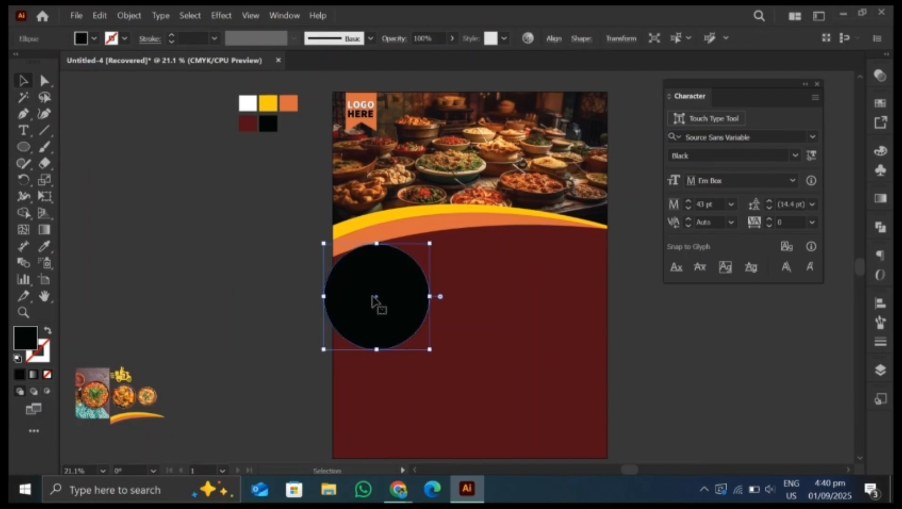
left_click_drag(372, 295, 391, 284)
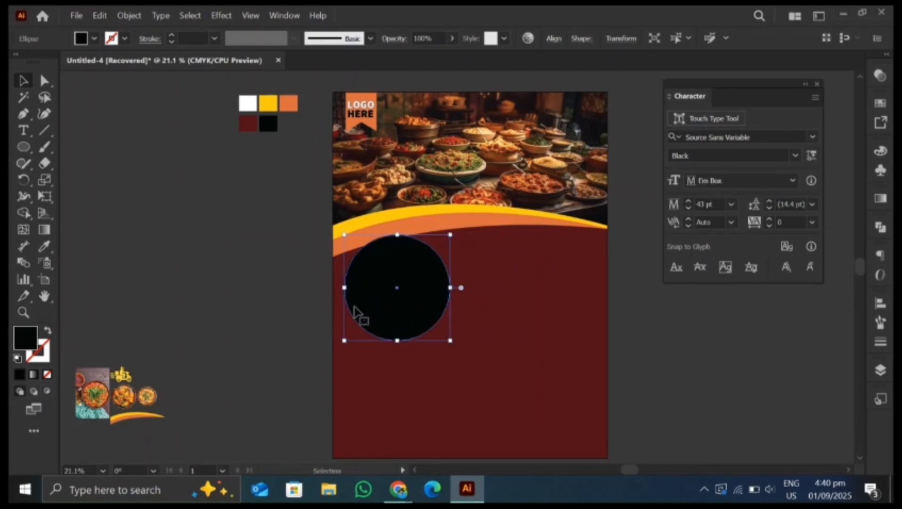
left_click(252, 262)
Duplicate the black circle up and to the right, shrink the copy, and let it slightly overlap the first circle.
left_click(400, 296)
left_click_drag(403, 298, 474, 253)
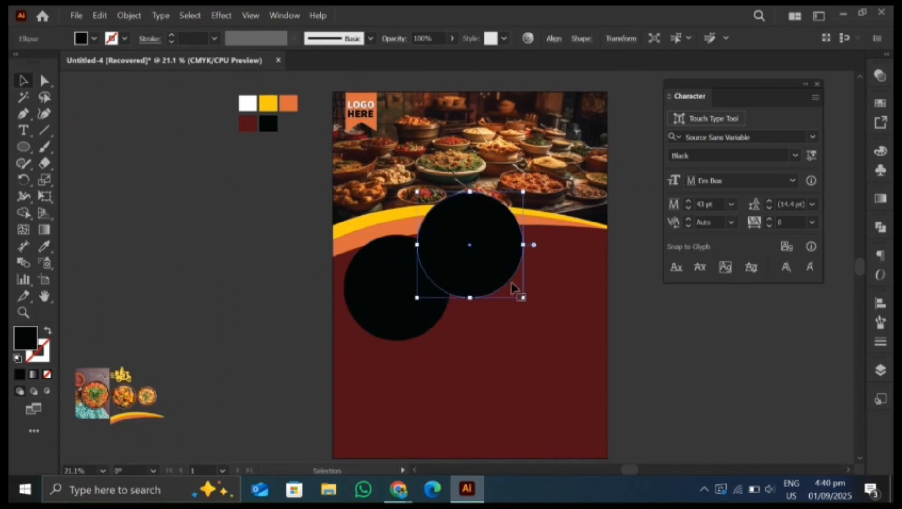
left_click_drag(524, 299, 512, 286)
mouse_move(466, 246)
left_mouse_down()
mouse_move(469, 259)
mouse_move(477, 248)
left_mouse_up()
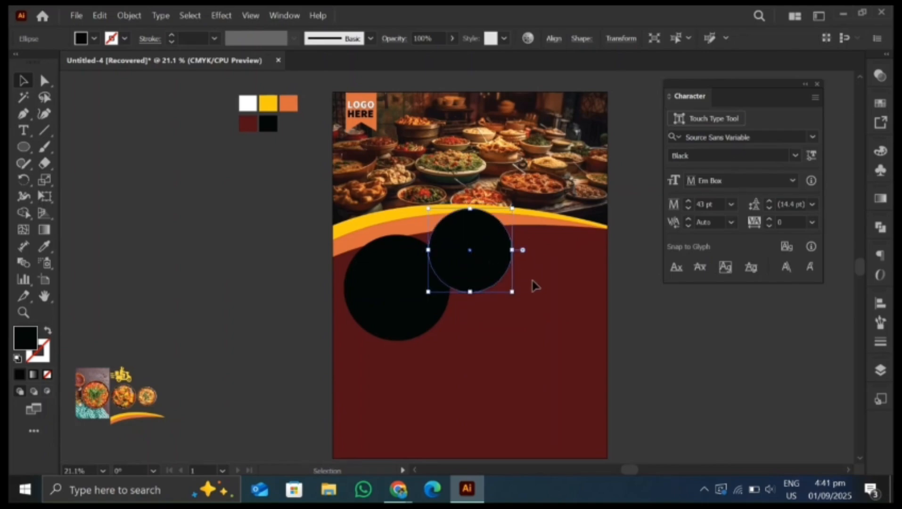
left_click(534, 287)
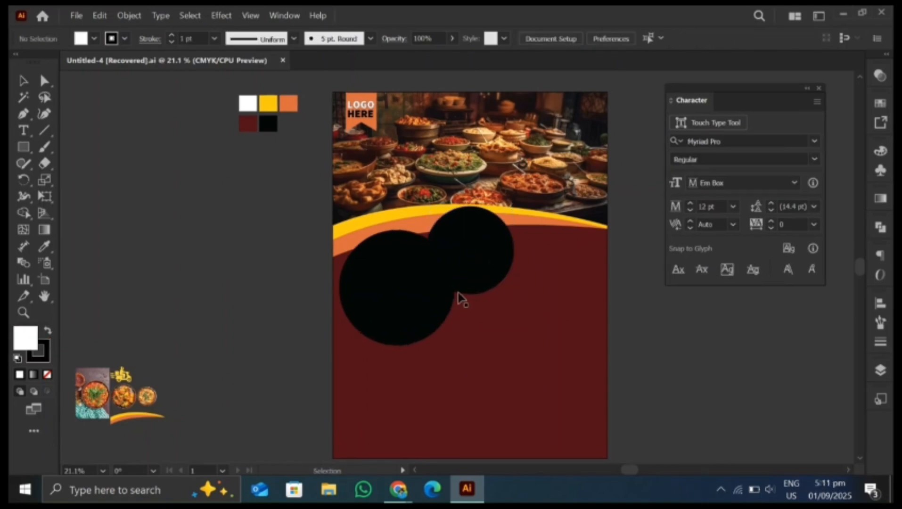
Duplicate the second circle to the right and shrink the copy to make a third, smallest circle.
left_click_drag(466, 254, 543, 244)
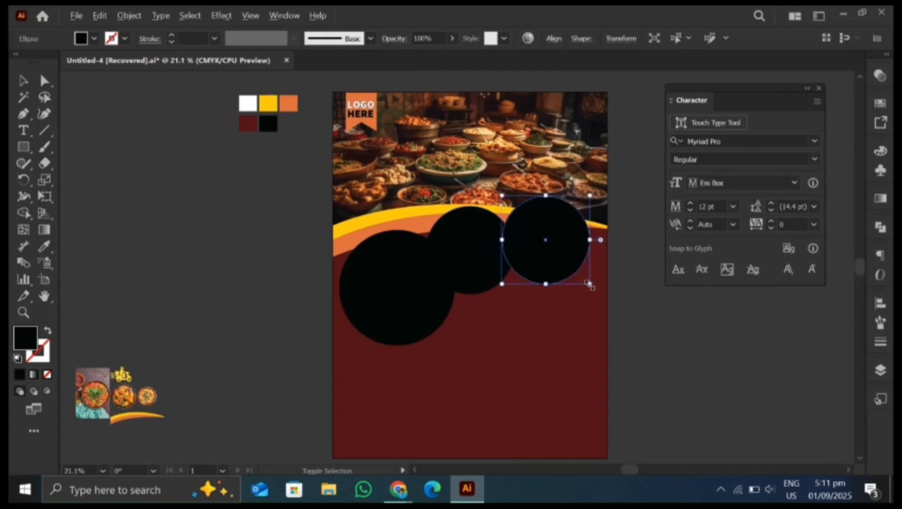
left_click_drag(588, 283, 536, 249)
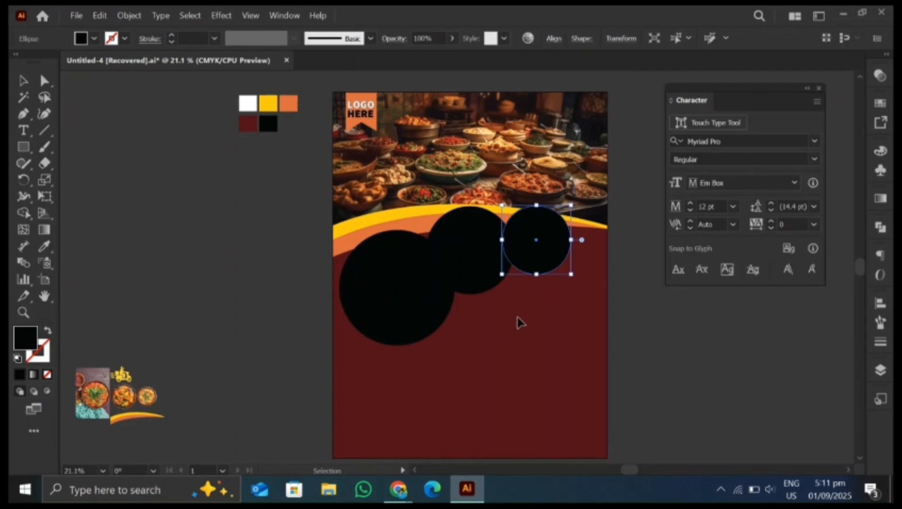
left_click(397, 329)
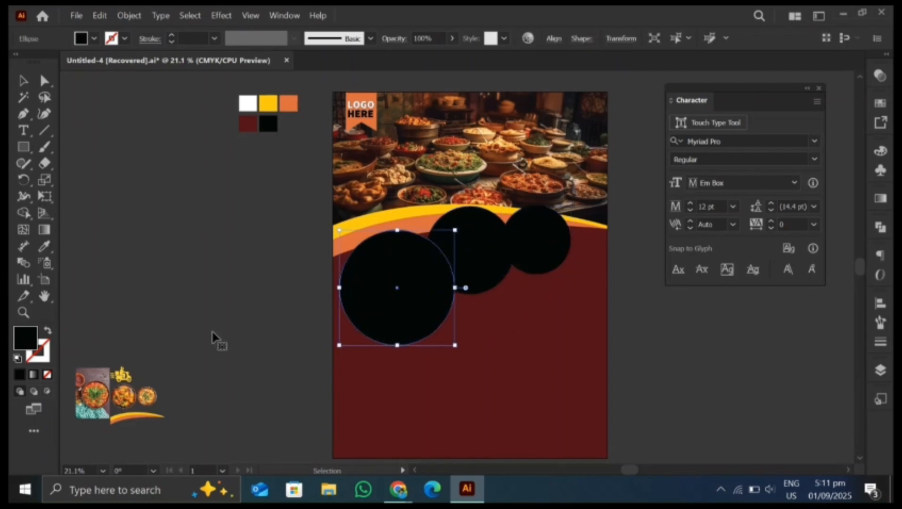
Recolor all three black circles white by sampling the white palette swatch.
left_click(44, 246)
left_click(248, 103)
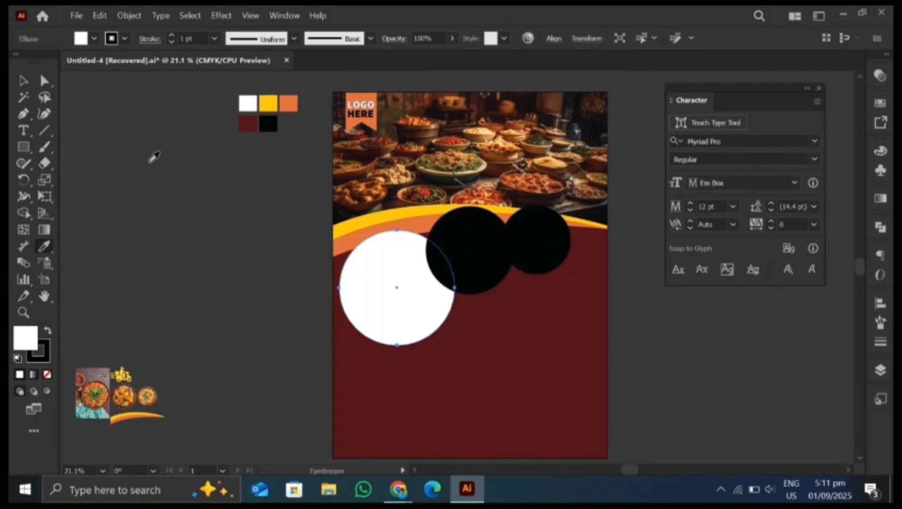
left_click(468, 250, "ctrl")
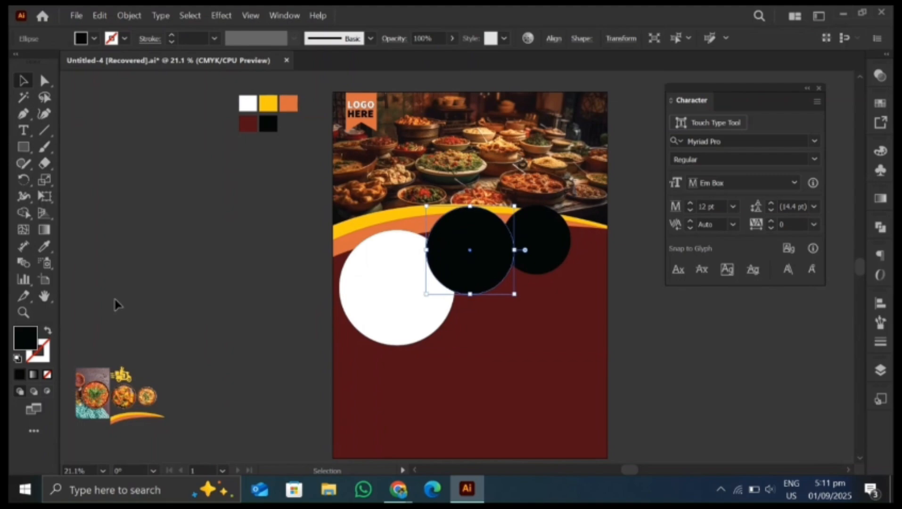
left_click(248, 103)
left_click(537, 242, "ctrl")
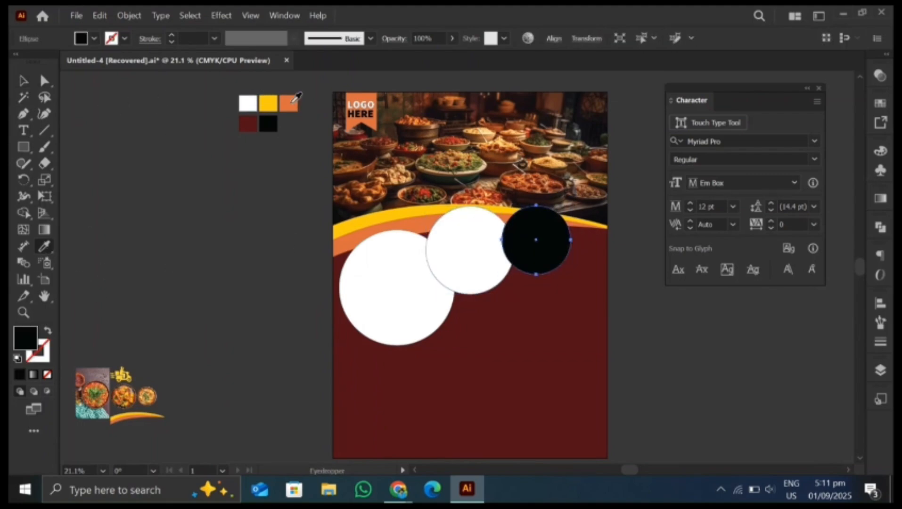
left_click(251, 108)
Paste a copy of the largest circle in front, shrink it slightly inside the white one, and color it black.
right_click(346, 335)
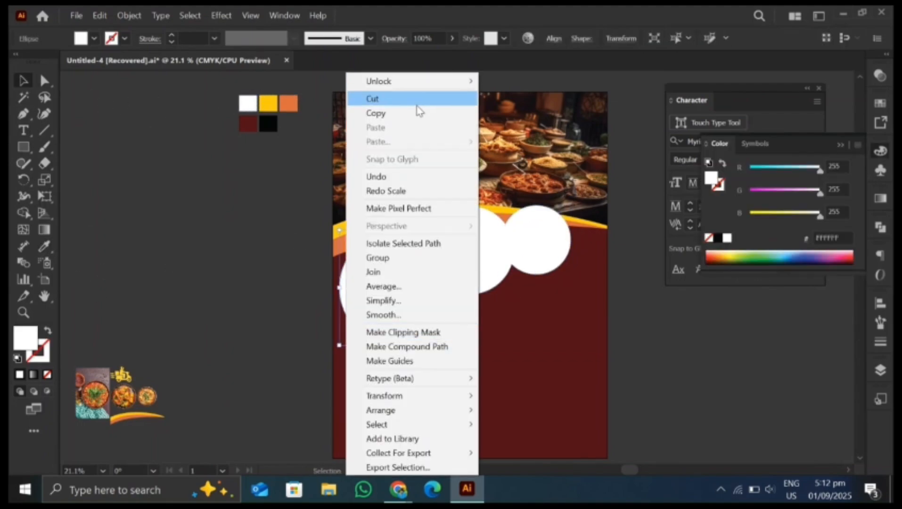
left_click(416, 108)
right_click(416, 108)
mouse_move(500, 144)
left_click(573, 142)
left_click_drag(459, 347, 456, 343)
left_click(43, 249)
left_click(267, 125)
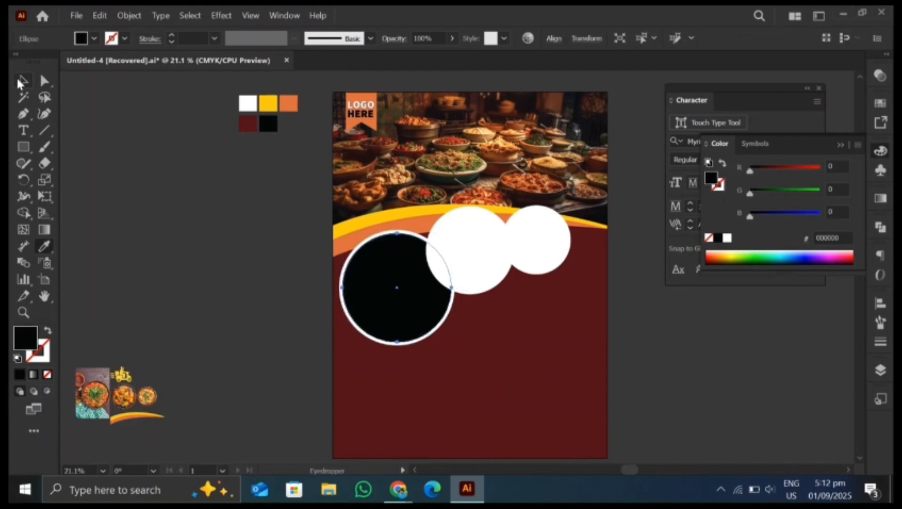
left_click(22, 81)
left_click(200, 211)
left_click(400, 311)
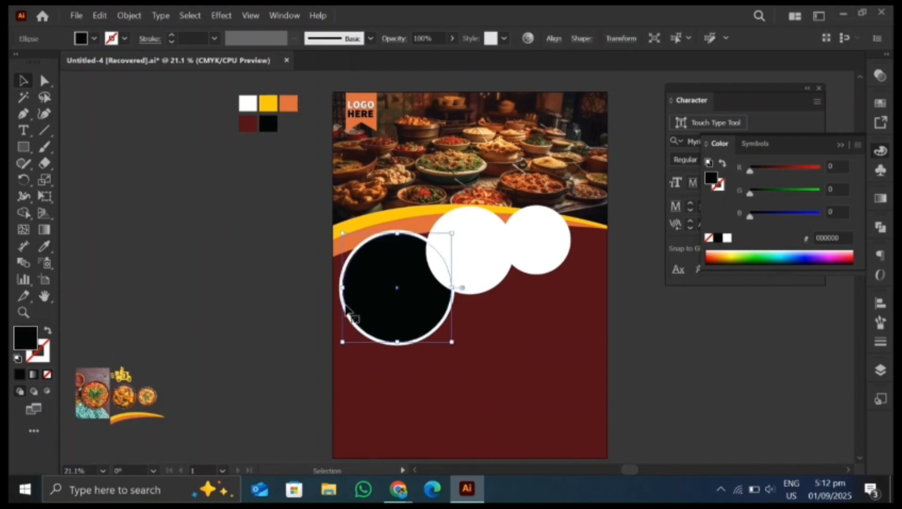
left_click(214, 281)
Move the rectangular stew photo onto the large black circle and bring it to the front.
left_click_drag(89, 395, 427, 348)
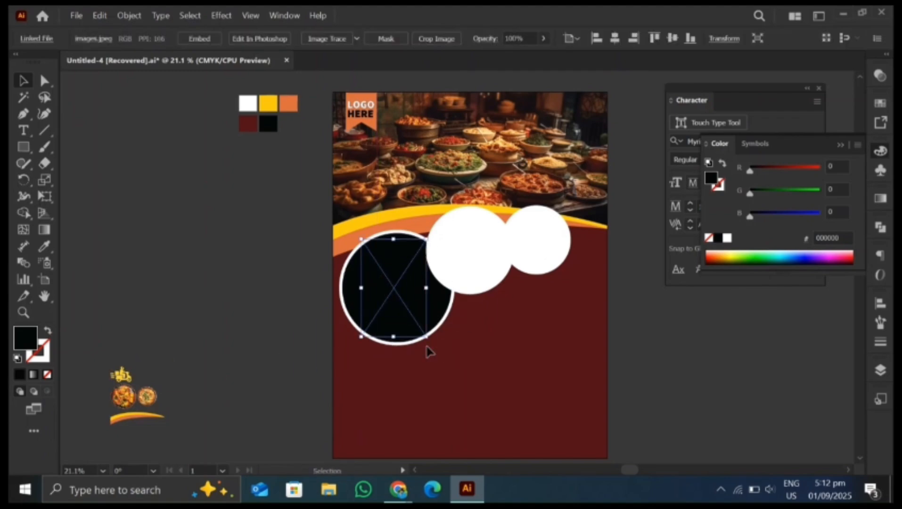
right_click(417, 333)
mouse_move(446, 213)
left_click(550, 216)
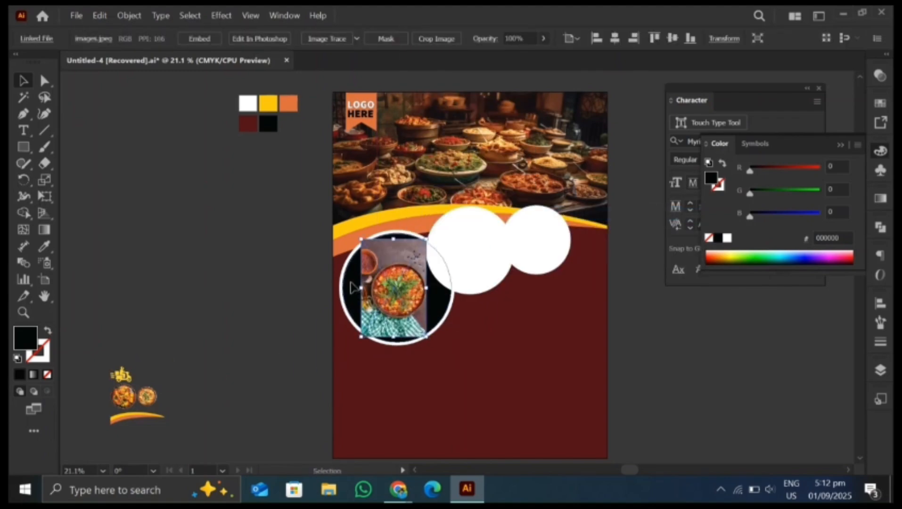
Bring the large black circle in front of the stew photo and make a clipping mask from the two.
left_click(355, 297)
right_click(353, 303)
mouse_move(401, 411)
left_click(508, 411)
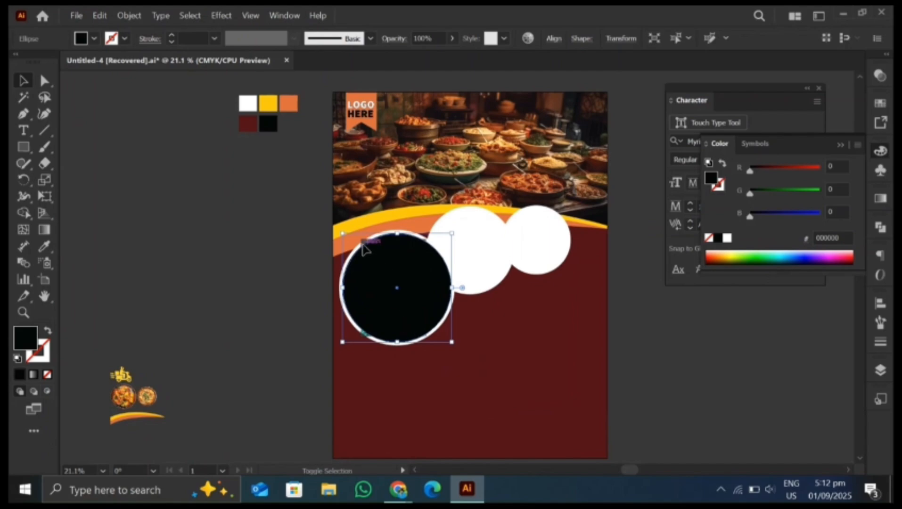
left_click(363, 244, "shift")
left_click(362, 242, "shift")
left_click(352, 294, "shift")
right_click(419, 298)
left_click(456, 366)
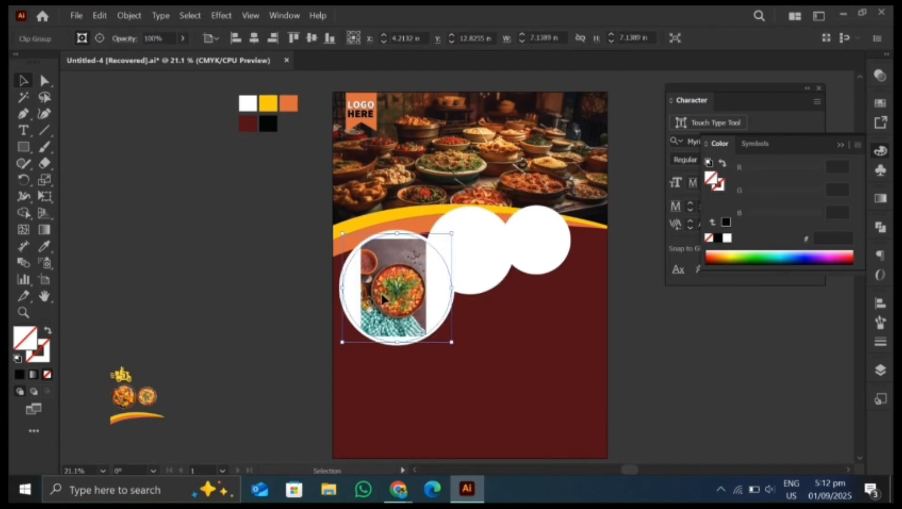
Enlarge and nudge the stew photo inside its clip group until the bowl fills the circle, leaving a white rim.
double_click(380, 292)
left_click_drag(426, 337, 456, 378)
mouse_move(395, 289)
left_mouse_down()
mouse_move(389, 276)
mouse_move(389, 288)
mouse_move(402, 290)
left_mouse_up()
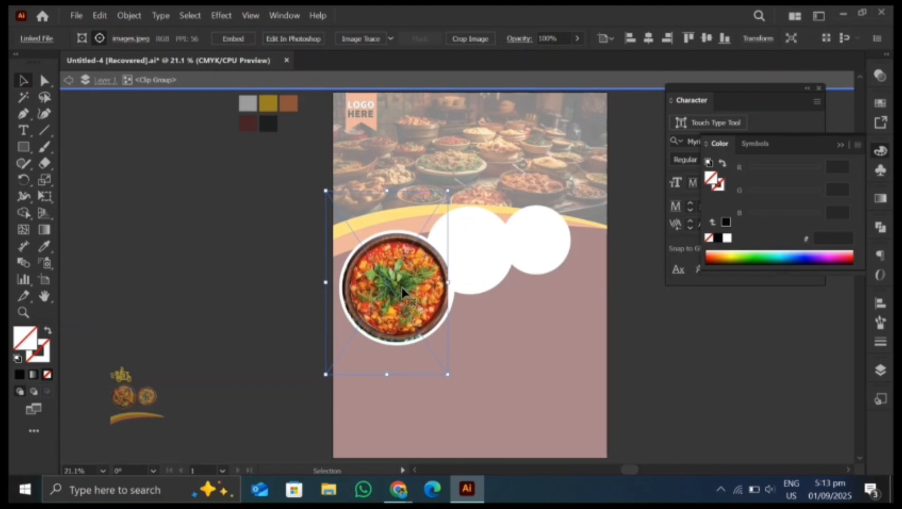
left_click_drag(448, 376, 451, 383)
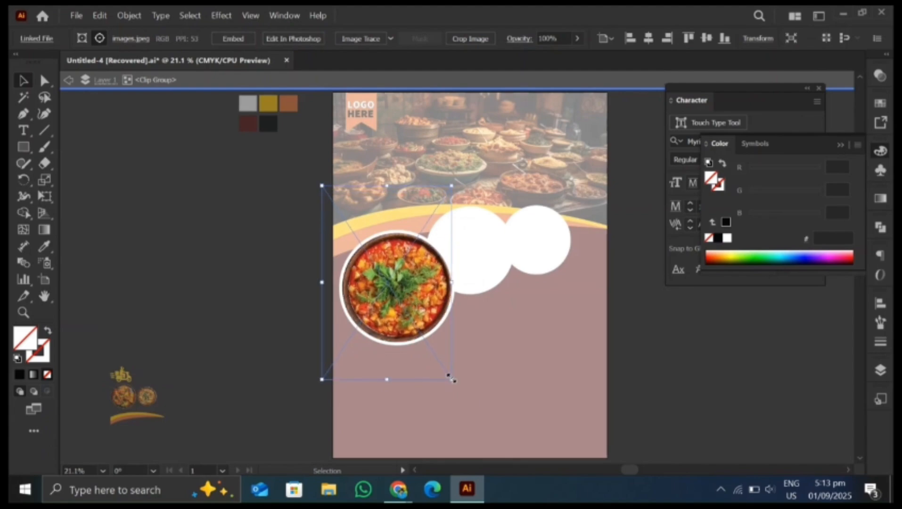
key("Left")
key("Left")
key("Left")
key("Right")
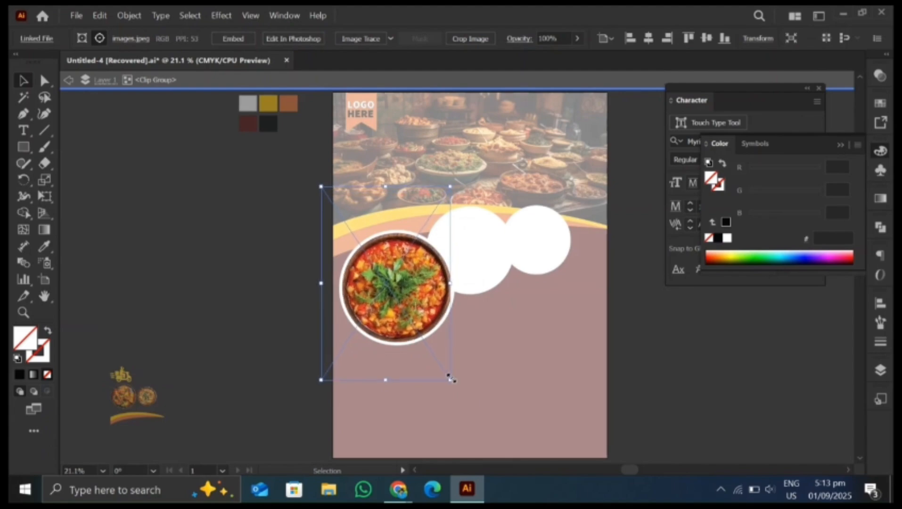
double_click(238, 203)
Paste a copy of the middle white circle in front, shrink it slightly, and color it black.
left_click(475, 262)
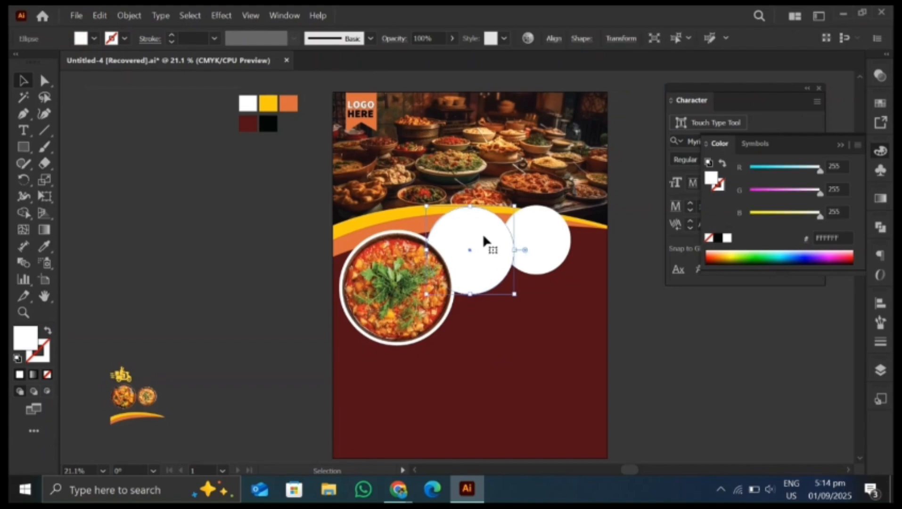
right_click(481, 244)
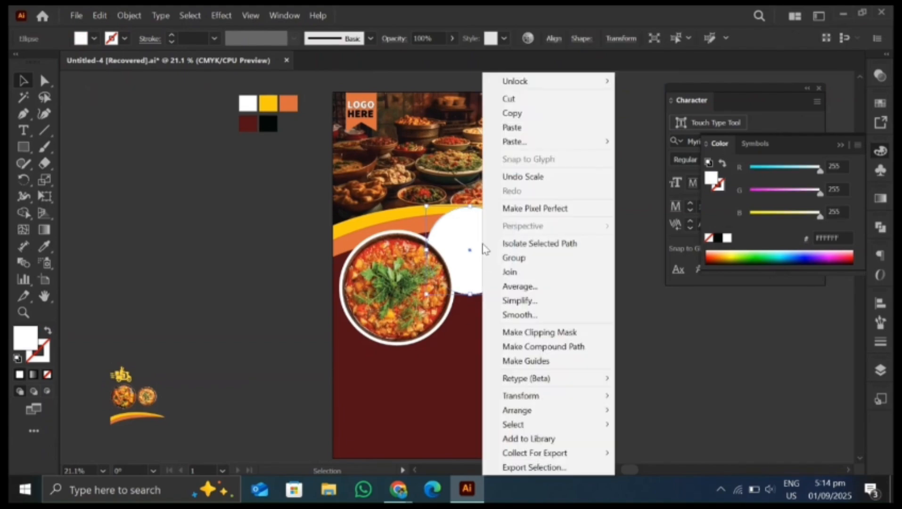
left_click(508, 113)
right_click(507, 113)
mouse_move(631, 145)
left_click(670, 142)
left_click_drag(515, 286, 513, 288)
left_click(44, 246)
left_click(268, 127)
left_click(23, 81)
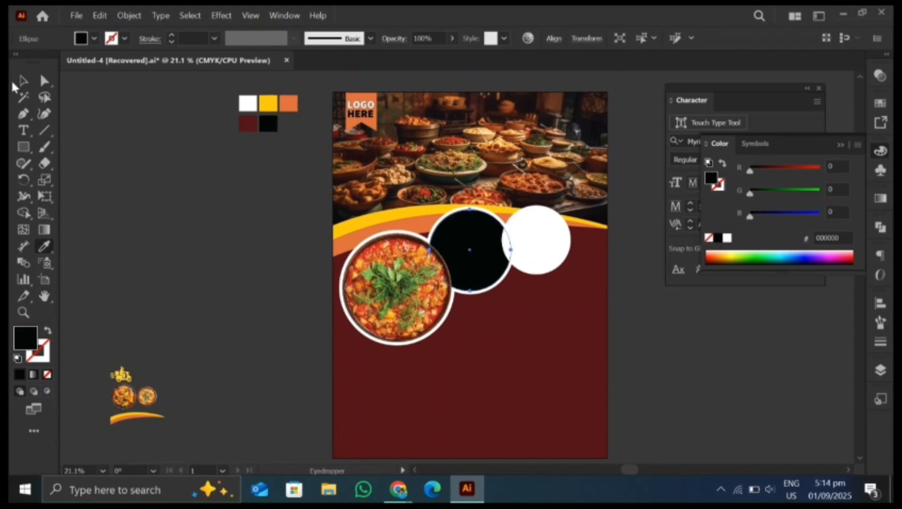
Place the round curry photo on the middle black circle, clip it to that circle, and size it to fill the frame.
left_click(209, 430)
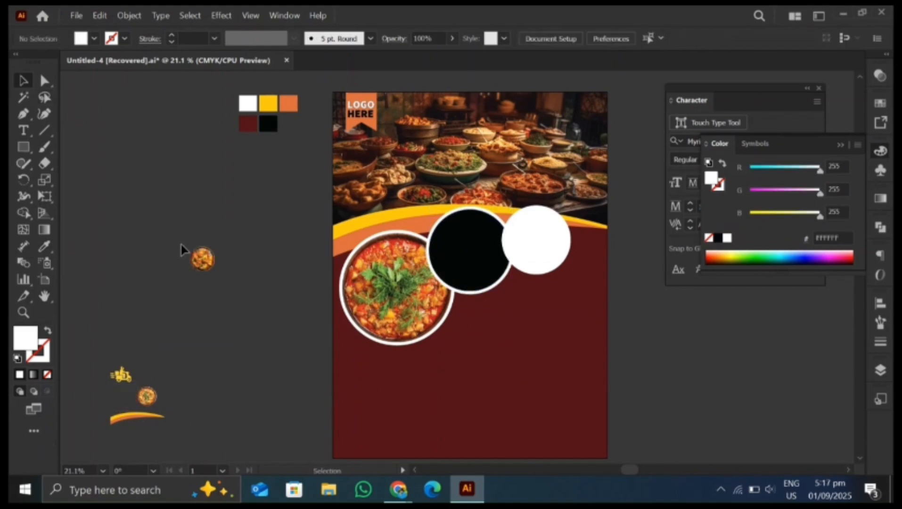
left_click_drag(203, 259, 516, 298)
left_click(445, 250, "shift")
right_click(446, 249)
left_click(469, 377)
double_click(477, 253)
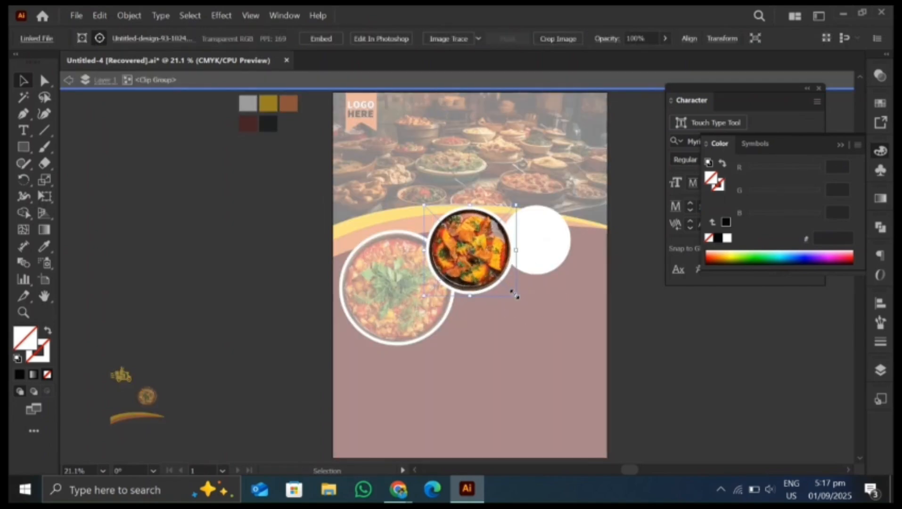
double_click(86, 217)
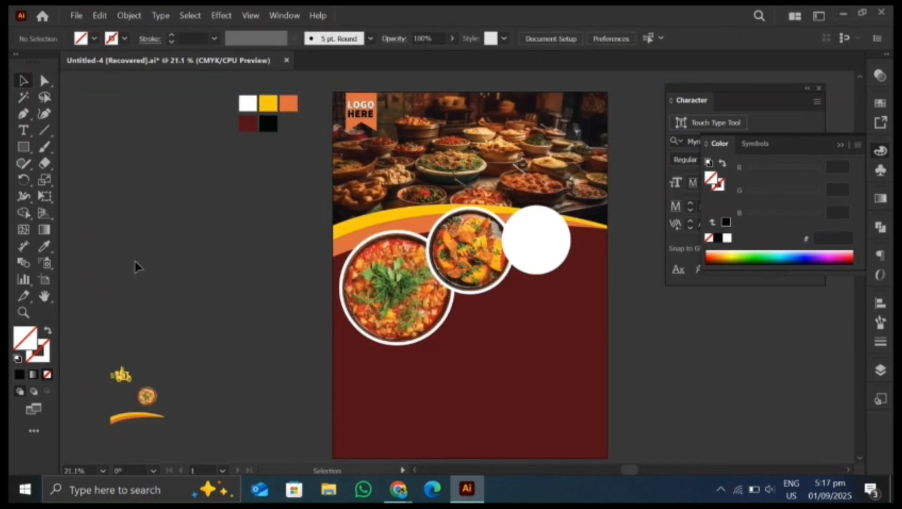
Paste a copy of the smallest white circle in front and shrink it slightly within the original.
left_click(531, 241)
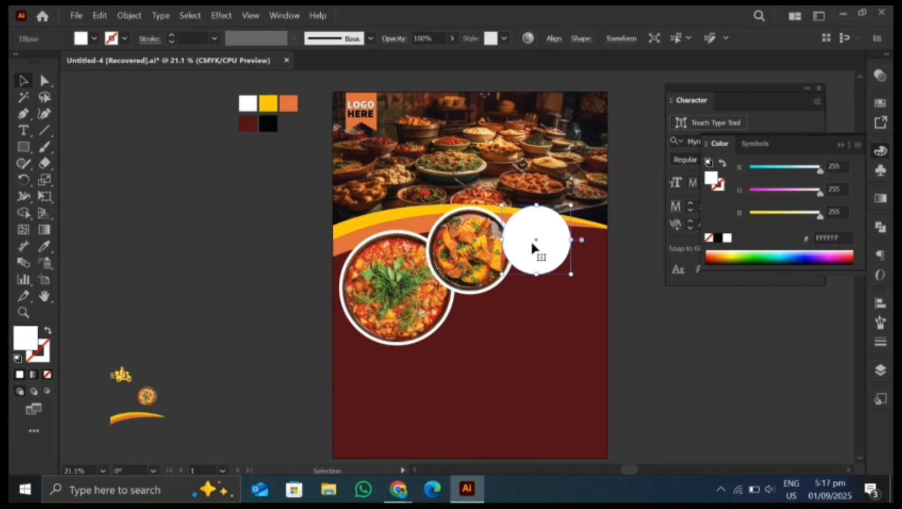
right_click(531, 241)
left_click(558, 113)
right_click(556, 136)
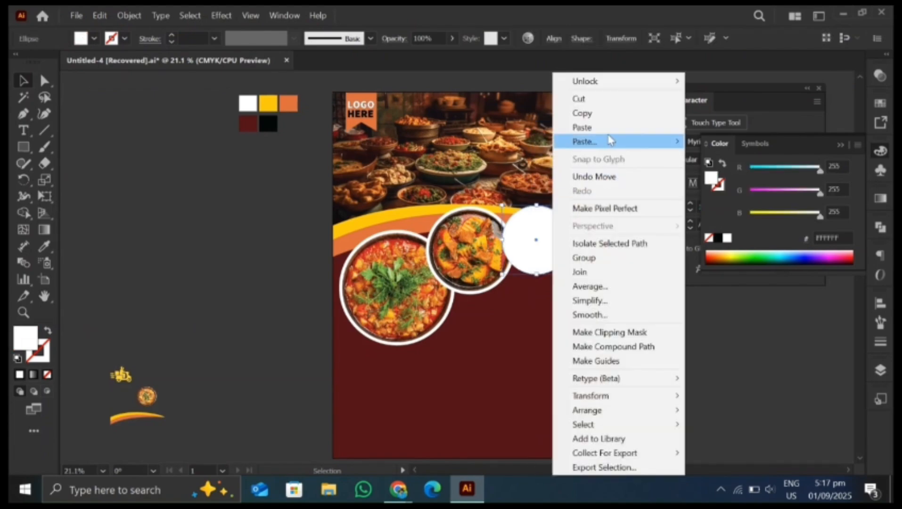
left_click(610, 141)
left_click_drag(571, 274, 571, 270)
left_click(573, 276)
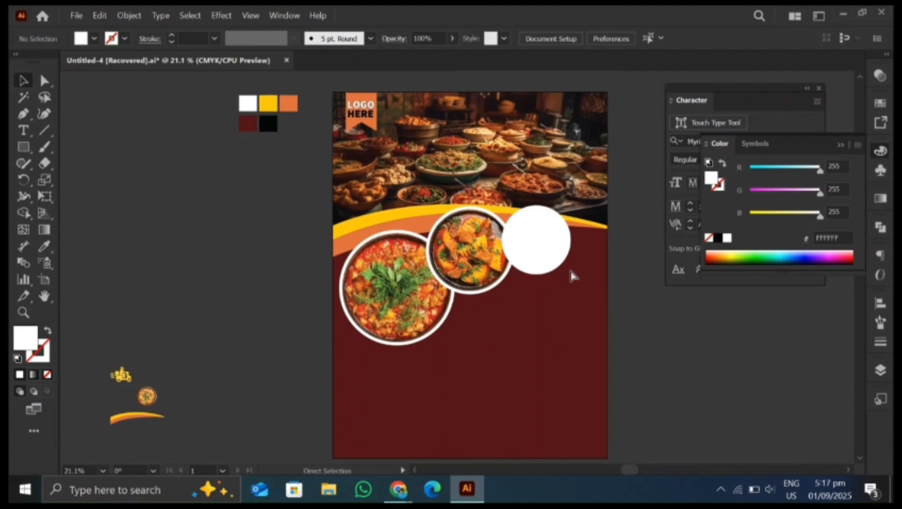
key("ctrl+f")
left_click(586, 324)
Color the inner copy of the smallest circle black from the palette swatch.
left_click(545, 247)
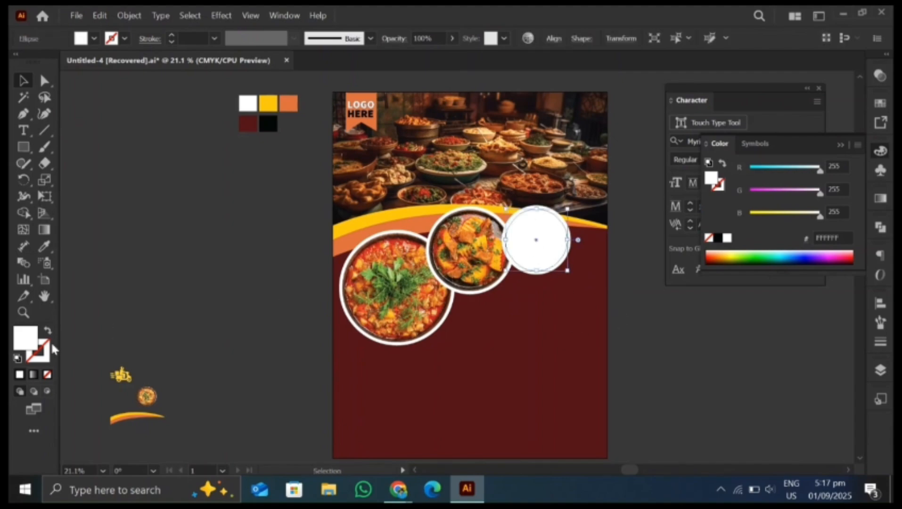
left_click(45, 246)
left_click(268, 124)
left_click(23, 80)
left_click(107, 317)
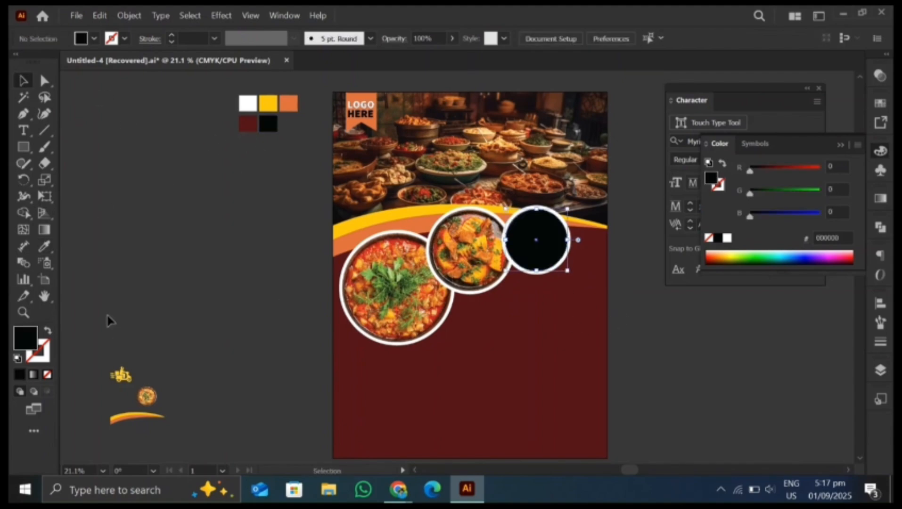
Clip the pasta bowl photo to the smallest black circle and enlarge it to fill the frame.
left_click_drag(150, 394, 525, 225)
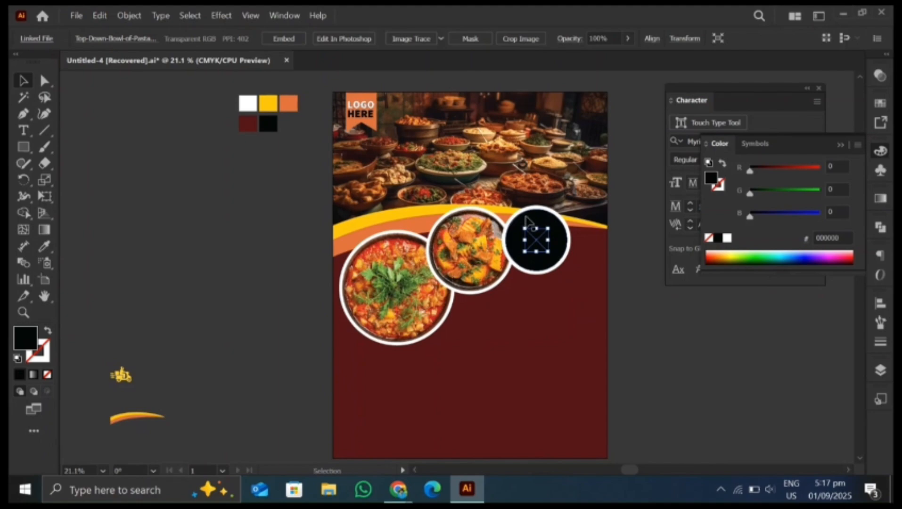
left_click(526, 218, "shift")
right_click(526, 220)
left_click(576, 380)
double_click(538, 244)
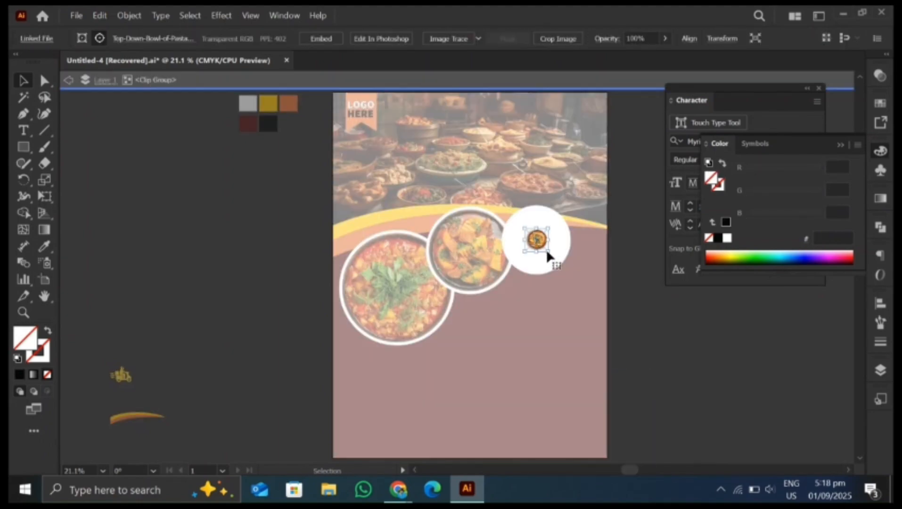
left_click_drag(548, 255, 572, 271)
key("Escape")
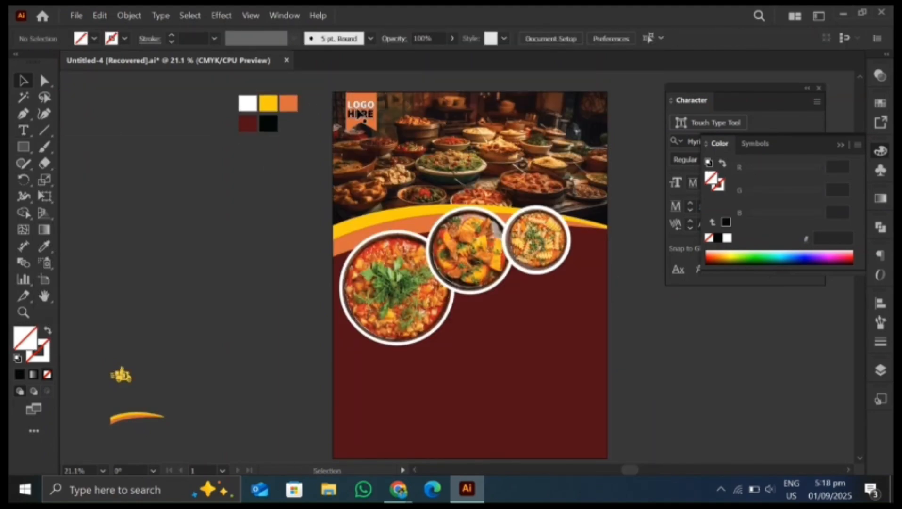
Duplicate the HERE text to below the large dish photo and change the copy to FREE.
left_click_drag(362, 116, 358, 373)
double_click(366, 373)
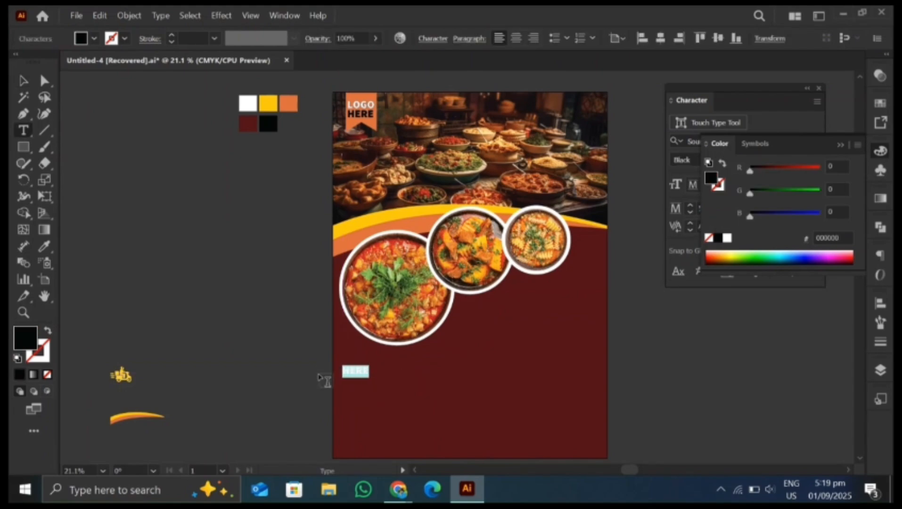
type("FR")
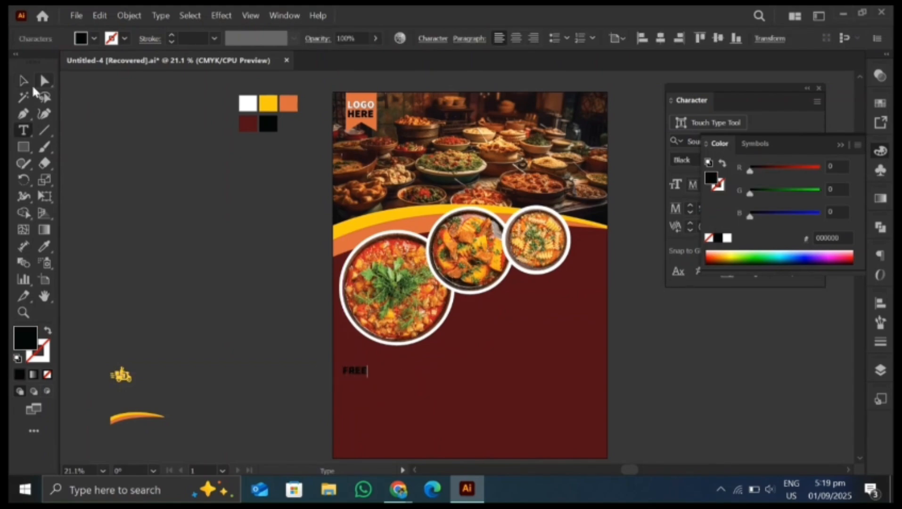
type("EE")
Color the FREE text orange from the palette swatch.
left_click(24, 82)
left_click(44, 245)
left_click(264, 105)
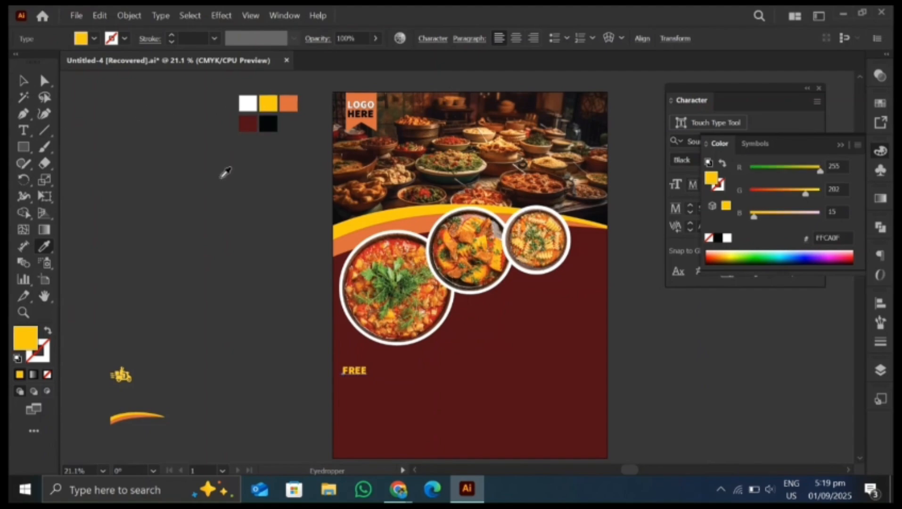
left_click(287, 106)
left_click(24, 82)
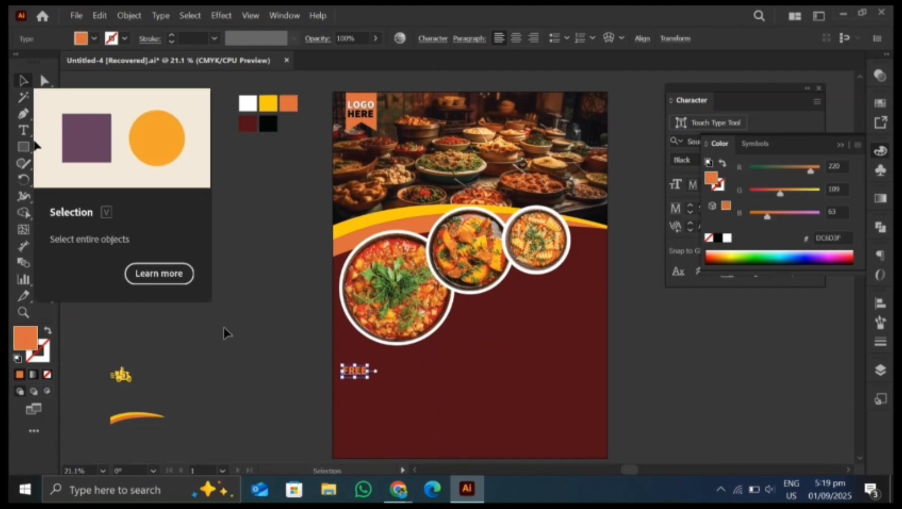
Enlarge the FREE text and place a duplicate directly beneath it, aligned at the left edge.
mouse_move(370, 380)
left_mouse_down()
mouse_move(380, 380)
mouse_move(359, 393)
left_mouse_up()
left_click(371, 411)
left_click_drag(357, 391, 358, 392)
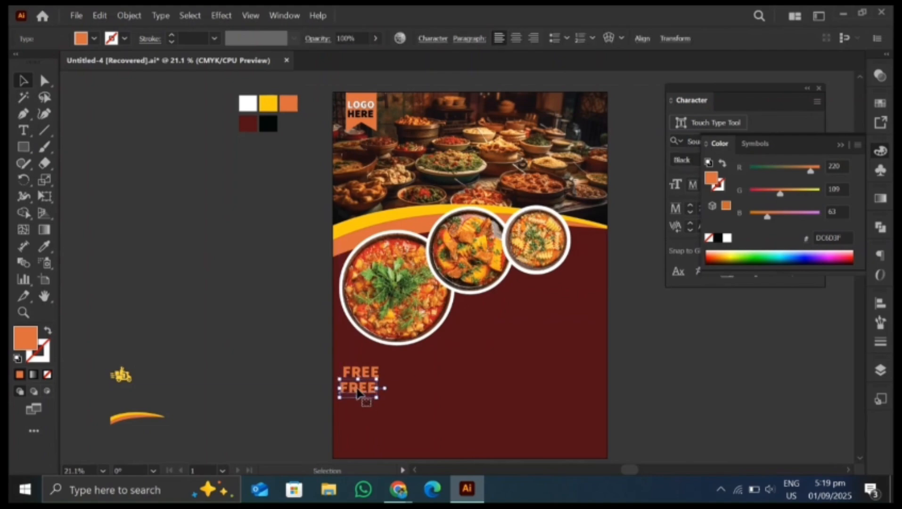
left_click(415, 388)
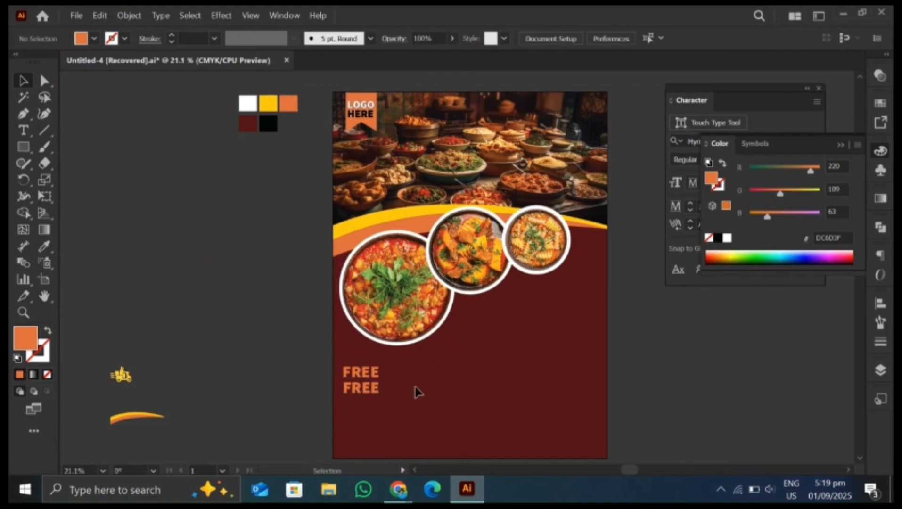
Change the lower FREE text to DELIVERY.
left_click(370, 390)
double_click(360, 388)
type("DELIVERY")
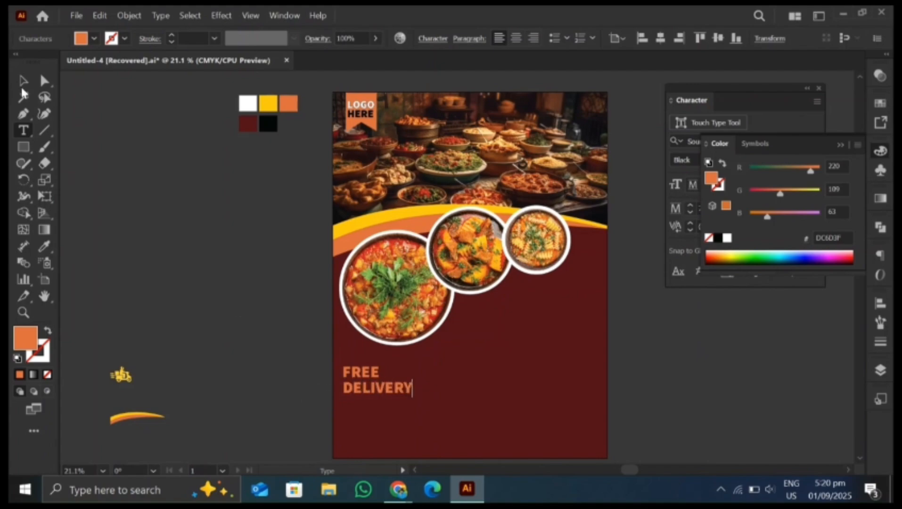
left_click(22, 83)
left_click(182, 412)
Move the yellow delivery scooter icon beside the FREE text, bring it to the front, and enlarge it.
left_click_drag(122, 377, 402, 371)
right_click(454, 359)
mouse_move(492, 278)
left_click(613, 277)
left_click(413, 376)
left_click(405, 373)
left_click(436, 376)
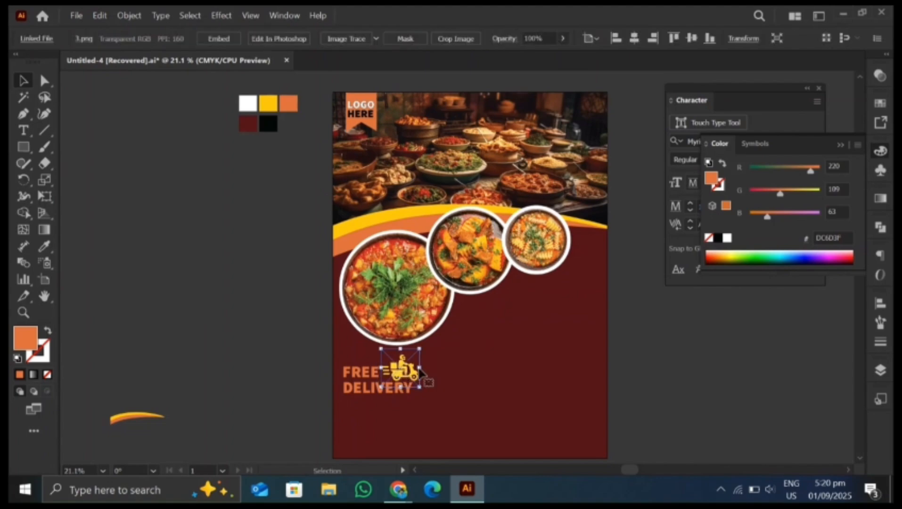
Delete the leftover yellow and orange curved band lying outside the artboard.
left_click(451, 372)
left_click(138, 417)
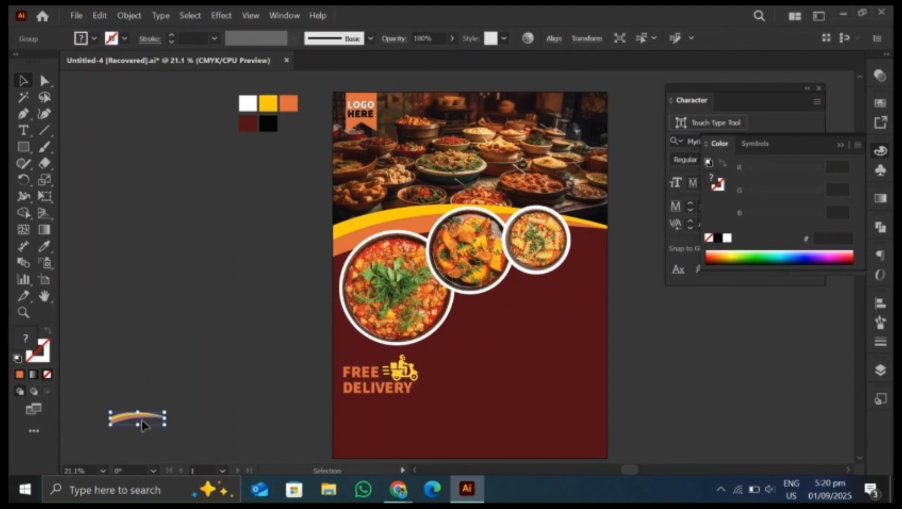
key("Delete")
Duplicate the DELIVERY text into the empty area below the small dish photos and change the copy to DELICIOUS.
left_click_drag(359, 390, 507, 339)
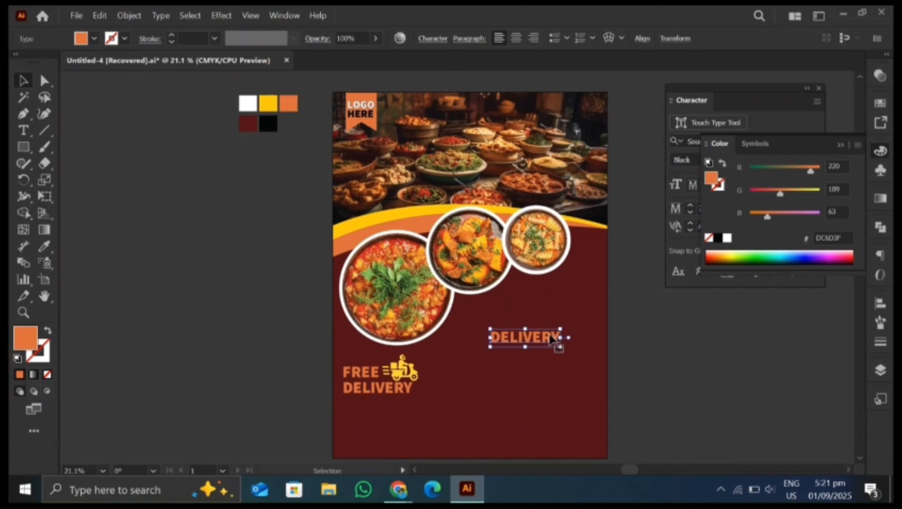
double_click(548, 342)
left_click_drag(548, 342, 484, 341)
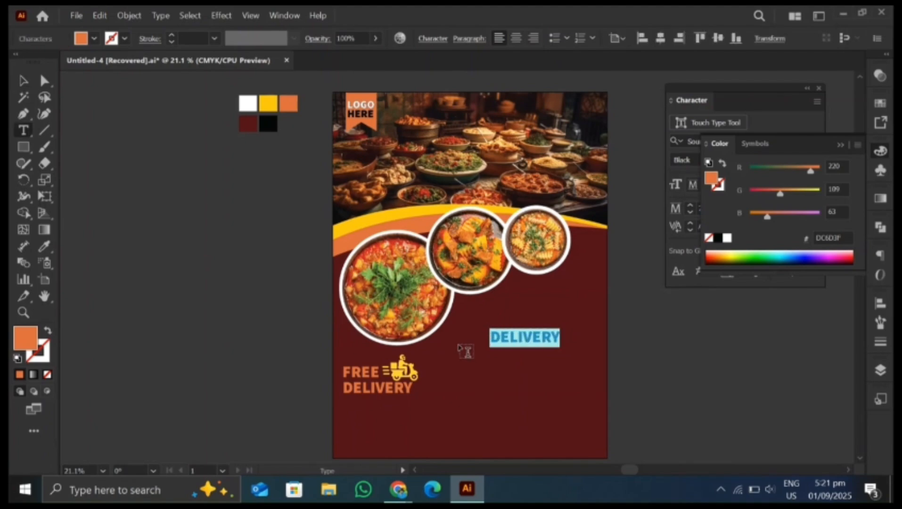
type("d")
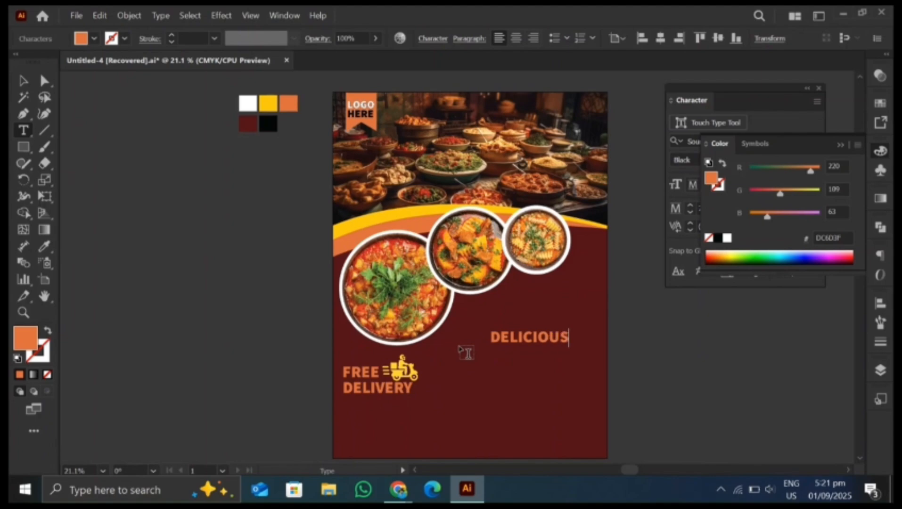
key("Escape")
left_click_drag(549, 341, 574, 332)
Duplicate the DELICIOUS text directly beneath itself, change the copy to FOOD SERVICE, and align it at the right edge.
left_click_drag(575, 332, 461, 364)
double_click(545, 355)
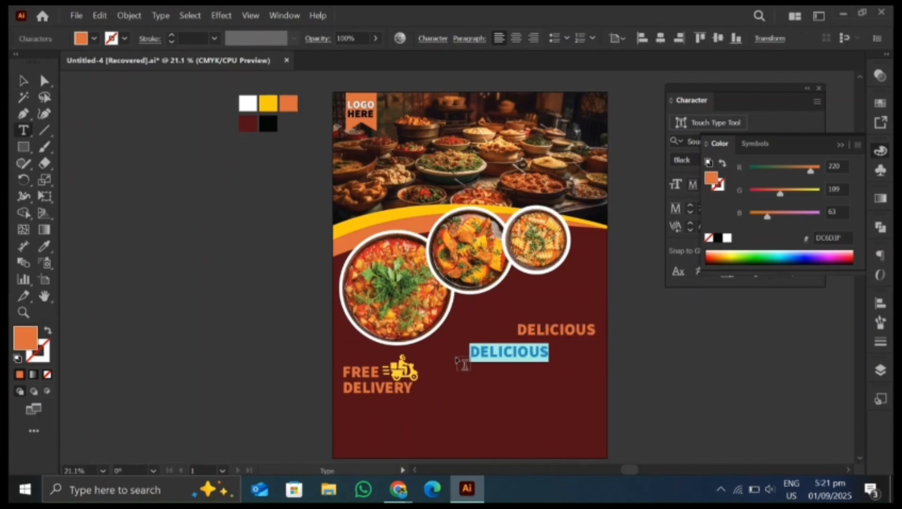
type("FOOD SER")
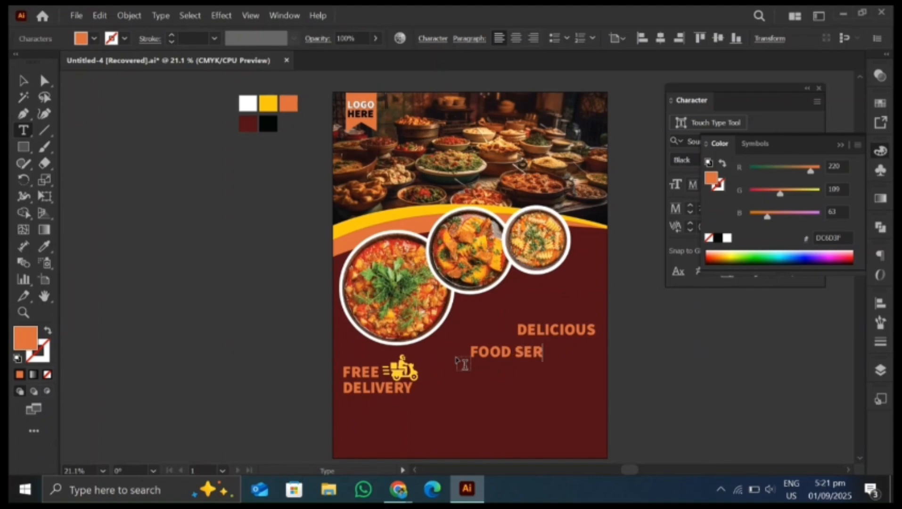
type("VICE")
key("Escape")
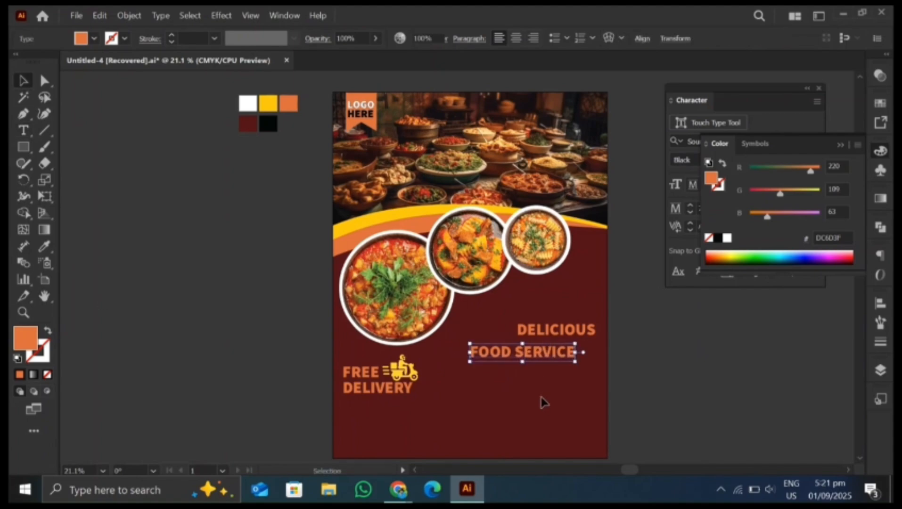
left_click_drag(537, 358, 561, 346)
Add a right-aligned area of lorem ipsum placeholder text below FOOD SERVICE and color it white.
left_click(551, 382)
key("t")
left_click_drag(495, 367, 599, 405)
double_click(26, 347)
left_click(303, 138)
left_click(609, 143)
left_click(24, 81)
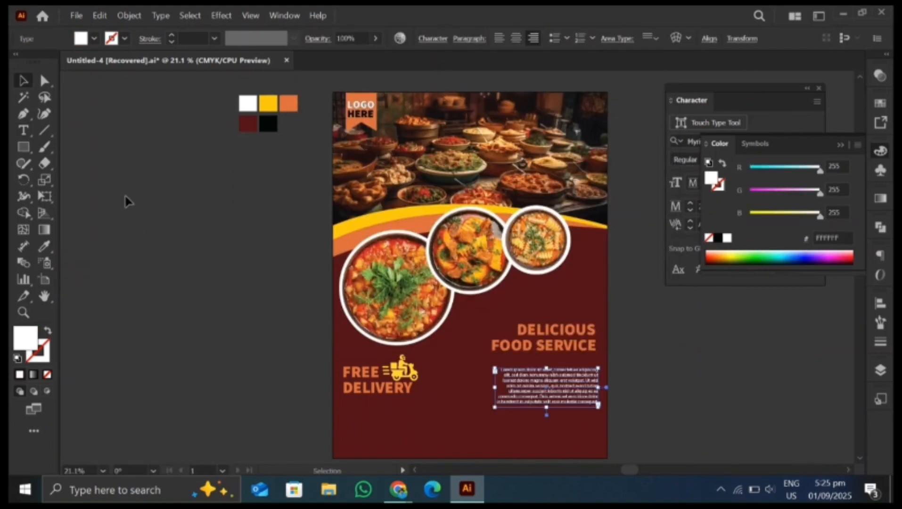
left_click(126, 201)
Shorten the placeholder paragraph to four lines and place a duplicate of it directly beneath.
left_click(574, 392)
key("t")
left_click_drag(598, 403, 483, 389)
key("Escape")
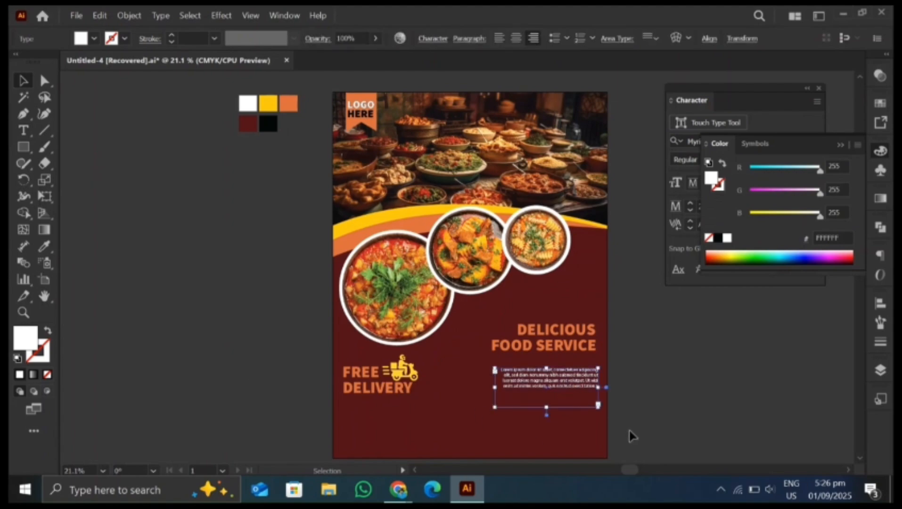
left_click_drag(574, 382, 575, 413)
left_click(484, 449)
left_click(424, 436)
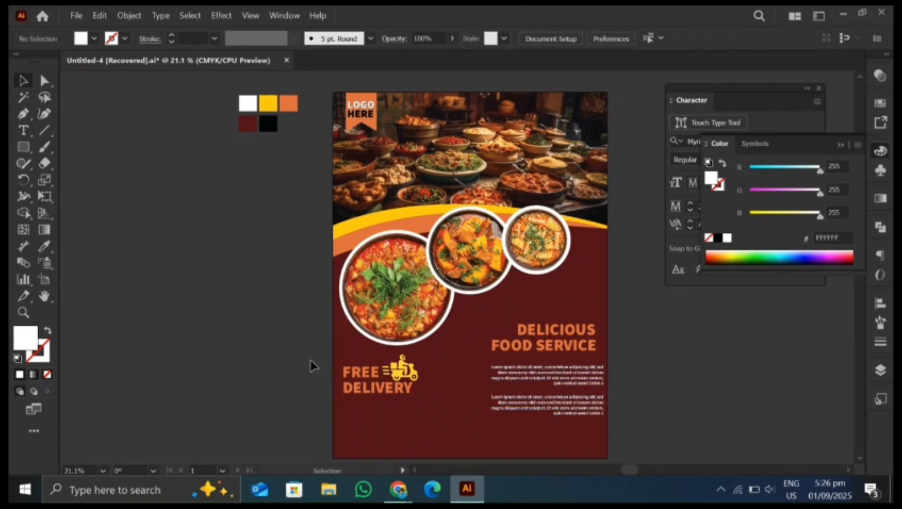
Draw a small horizontal rectangle below the DELIVERY text near the flyer's lower edge and fully round its corners.
left_click(22, 147)
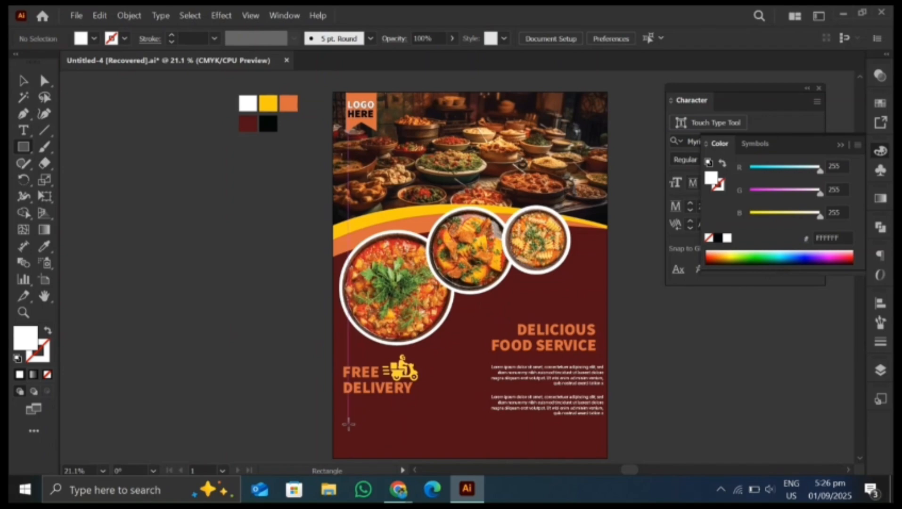
mouse_move(345, 432)
left_mouse_down()
mouse_move(407, 450)
mouse_move(372, 443)
mouse_move(388, 441)
left_mouse_up()
left_click(381, 443)
left_click(45, 81)
left_click(230, 386)
Fill the rounded rectangle yellow from the palette swatch.
left_click(44, 247)
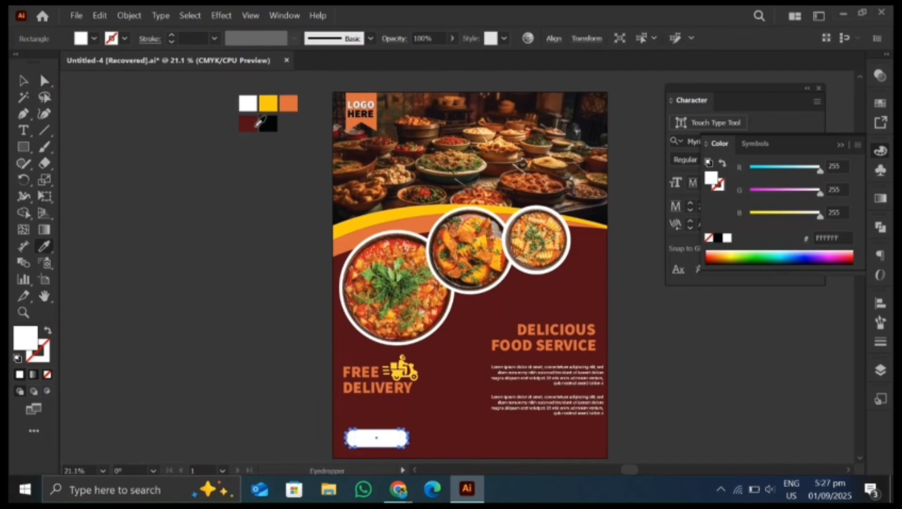
left_click(268, 103)
key("v")
left_click(246, 370)
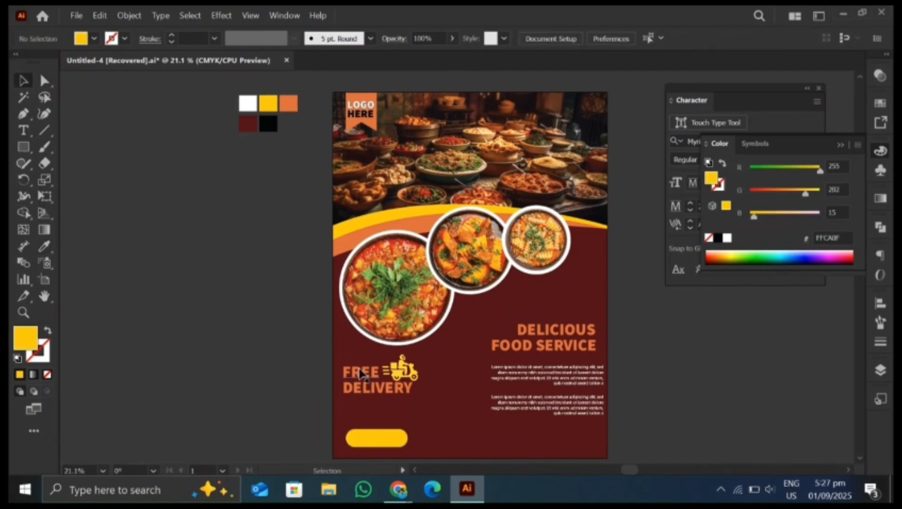
Place a duplicate of the FREE text on the yellow rounded rectangle and bring it to the front.
left_click_drag(365, 374, 322, 440)
right_click(382, 437)
mouse_move(546, 372)
left_click(601, 371)
Color the duplicated FREE text black and change it to ORDER NOW.
double_click(387, 442)
left_click(45, 249)
left_click(331, 353)
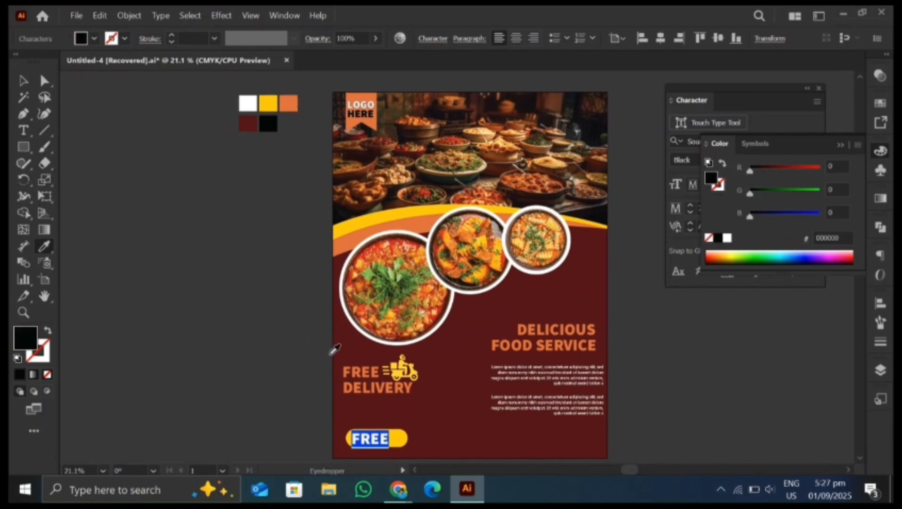
type("0")
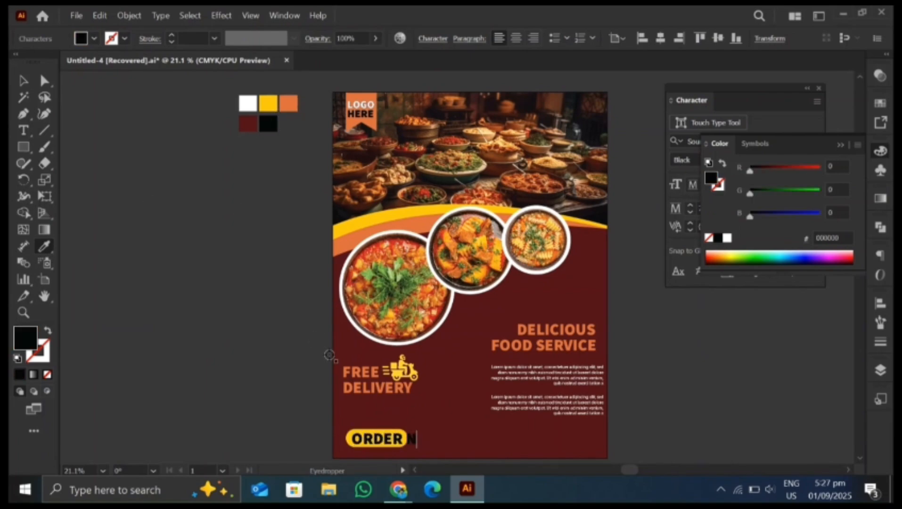
type("OW")
Shrink the ORDER NOW text to fit the yellow rounded rectangle and center it inside.
left_click(435, 443, "ctrl")
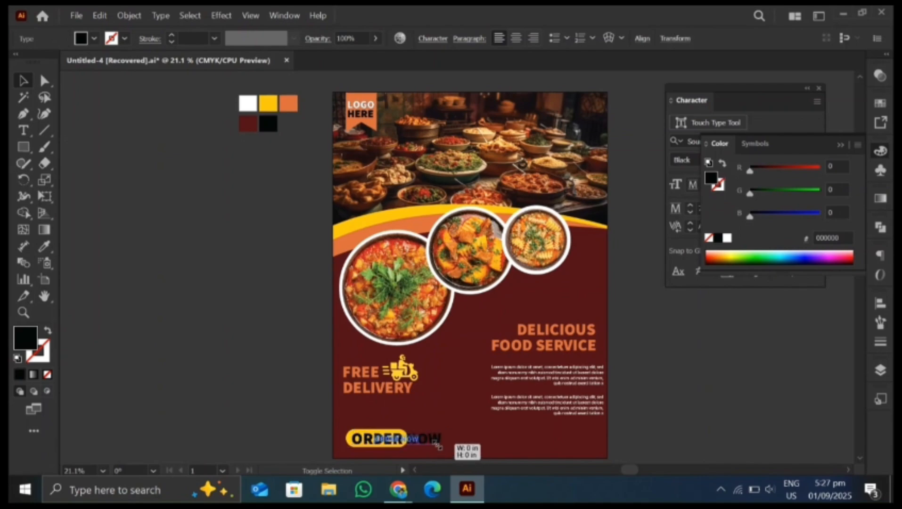
left_click_drag(437, 445, 419, 442)
mouse_move(410, 439)
left_mouse_down()
mouse_move(392, 439)
mouse_move(406, 444)
left_mouse_up()
left_click(433, 428)
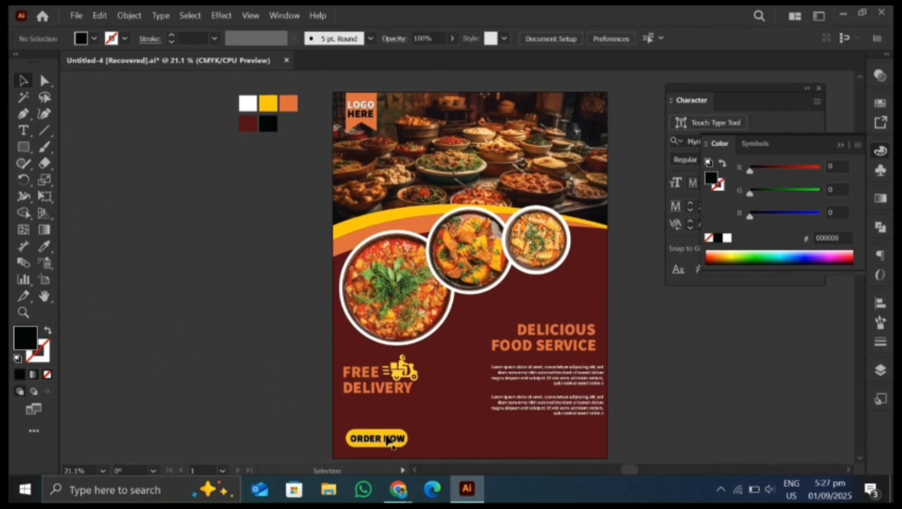
Place a duplicate of the ORDER NOW text in the flyer's lower-right corner, below the paragraphs.
left_click_drag(387, 441, 543, 443)
double_click(580, 442)
left_click(588, 449)
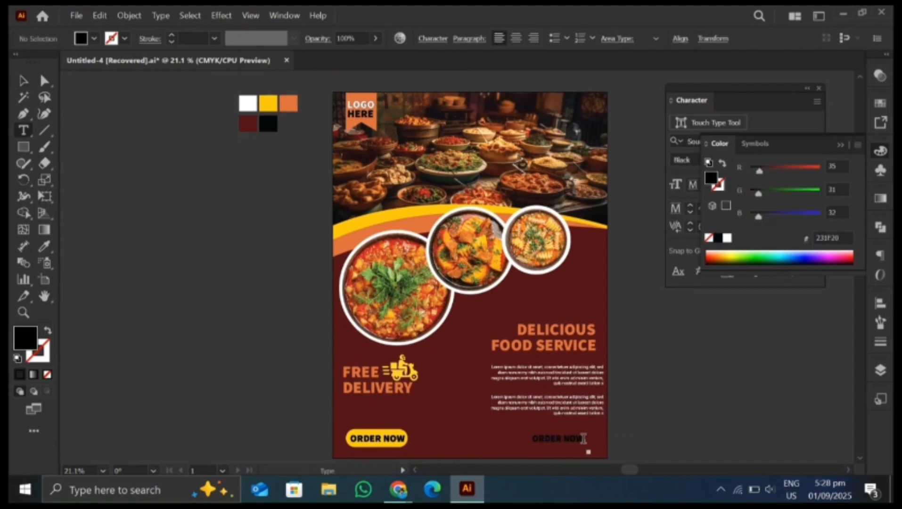
left_click(26, 81)
left_click(643, 426)
left_click(583, 442)
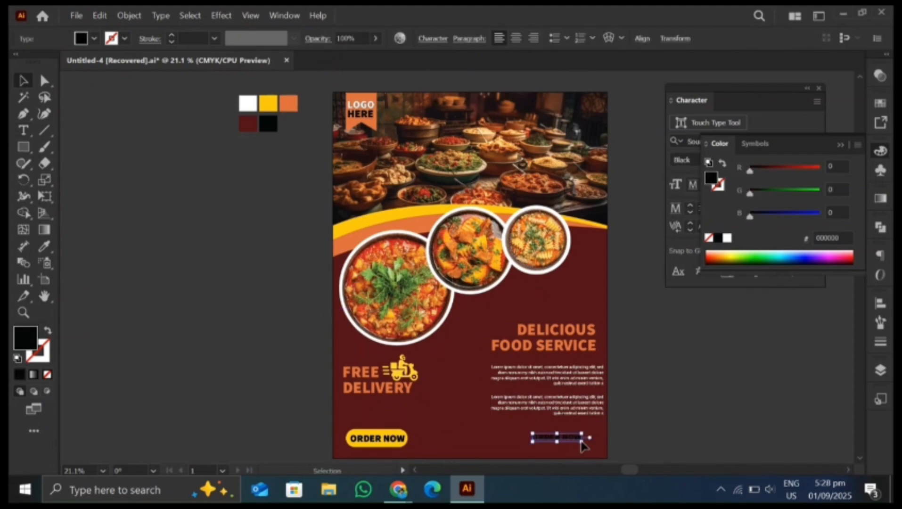
Color the duplicated ORDER NOW text yellow to match the button and change it to Contact Us.
key("t")
left_click_drag(585, 437, 531, 437)
left_click(43, 246)
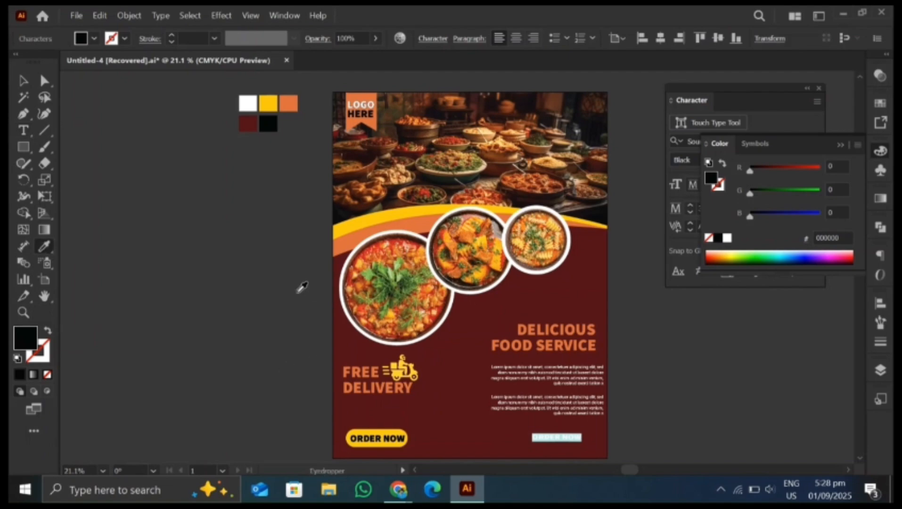
left_click(375, 430)
key("BackSpace")
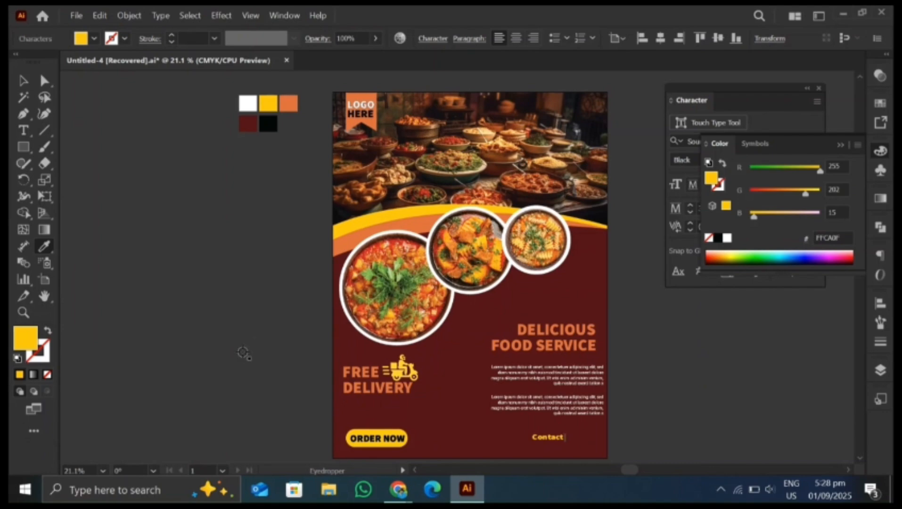
Align the Contact Us text with the right edge of the paragraphs above and enlarge it slightly.
left_click(19, 82)
left_click_drag(562, 443, 595, 442)
left_click(520, 459)
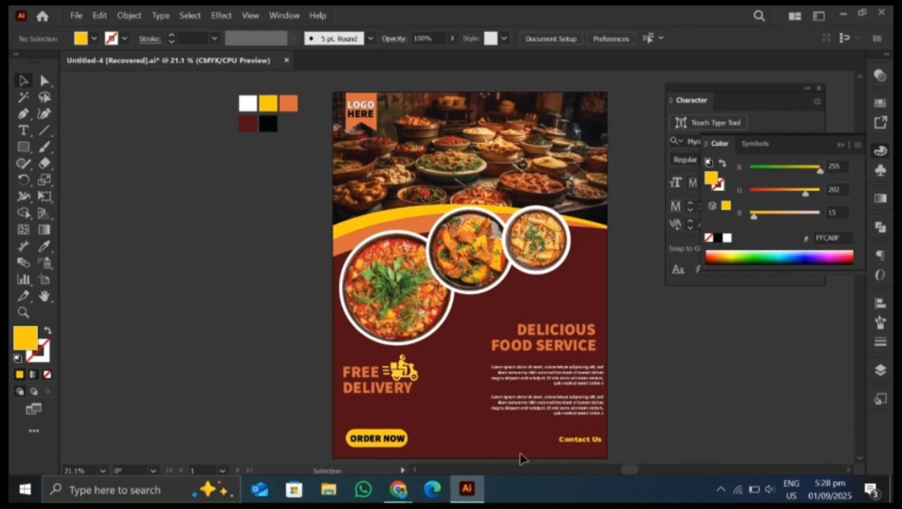
left_click(569, 441)
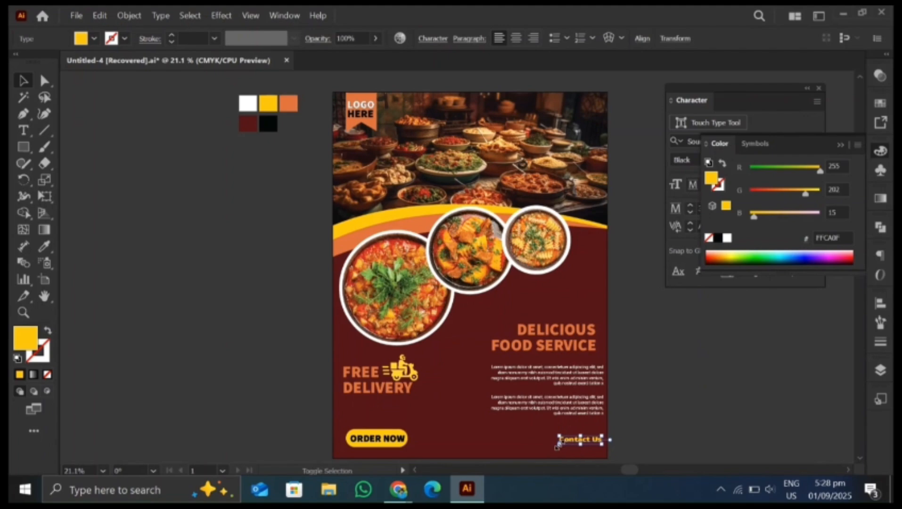
left_click_drag(559, 445, 572, 442)
left_click(543, 447)
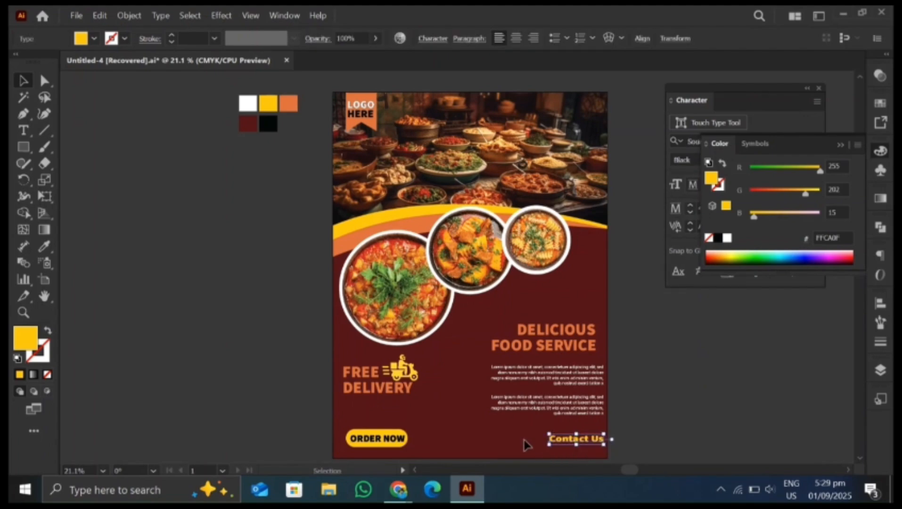
left_click(524, 445)
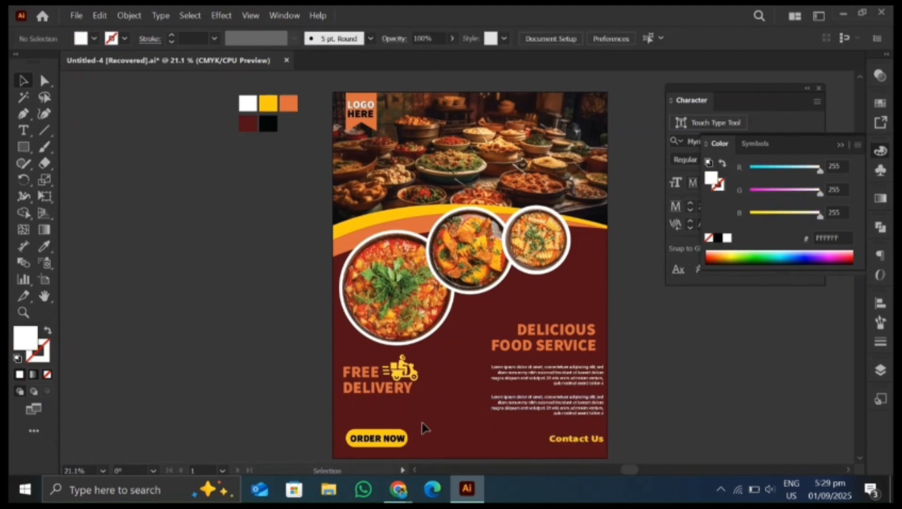
Duplicate the white LOGO text beneath Contact Us, remove its stroke, and replace it with the contact phone number.
mouse_move(362, 105)
left_mouse_down()
mouse_move(504, 452)
mouse_move(548, 452)
left_mouse_up()
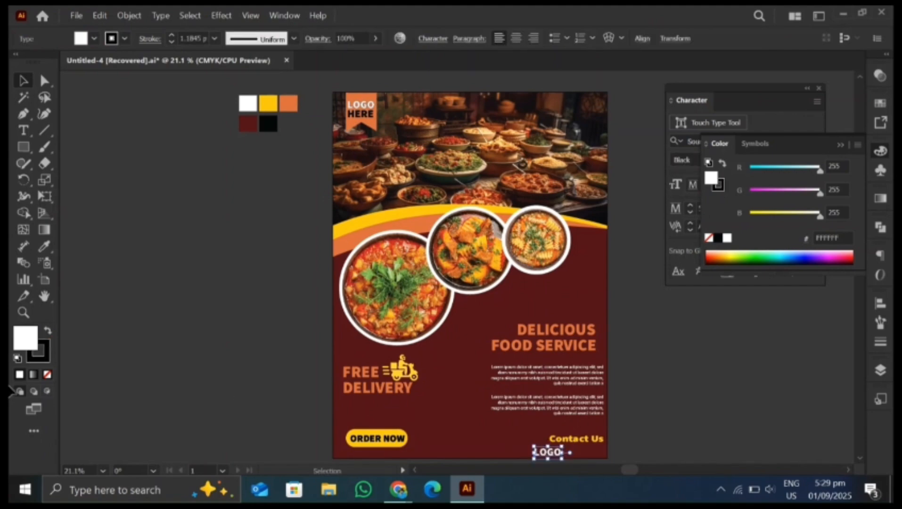
double_click(554, 454)
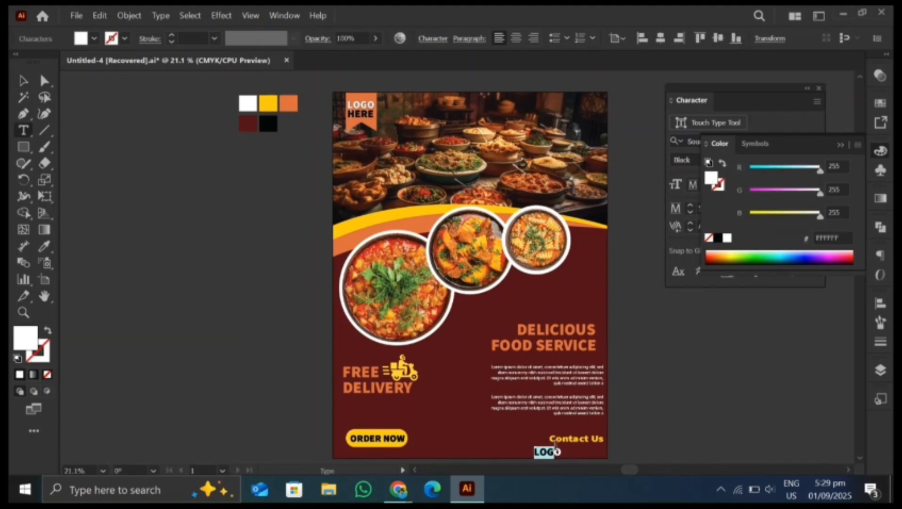
key("BackSpace")
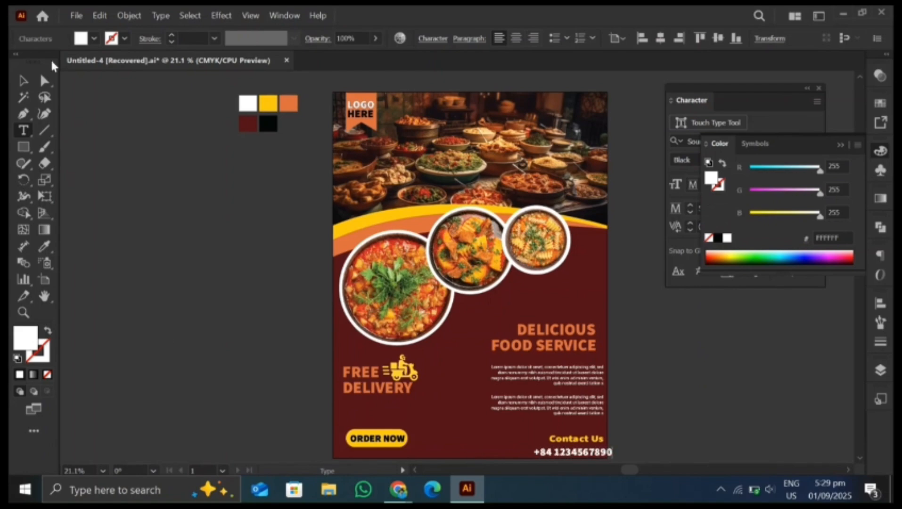
key("Escape")
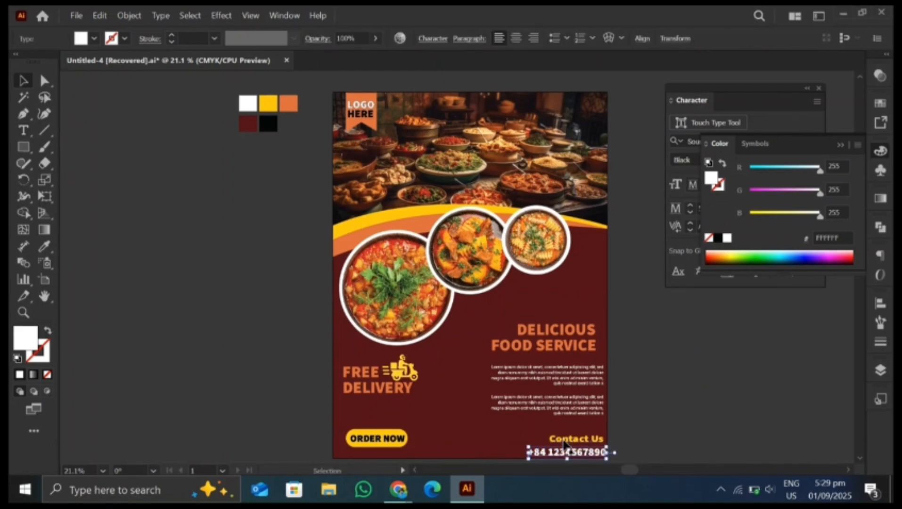
left_click(519, 434)
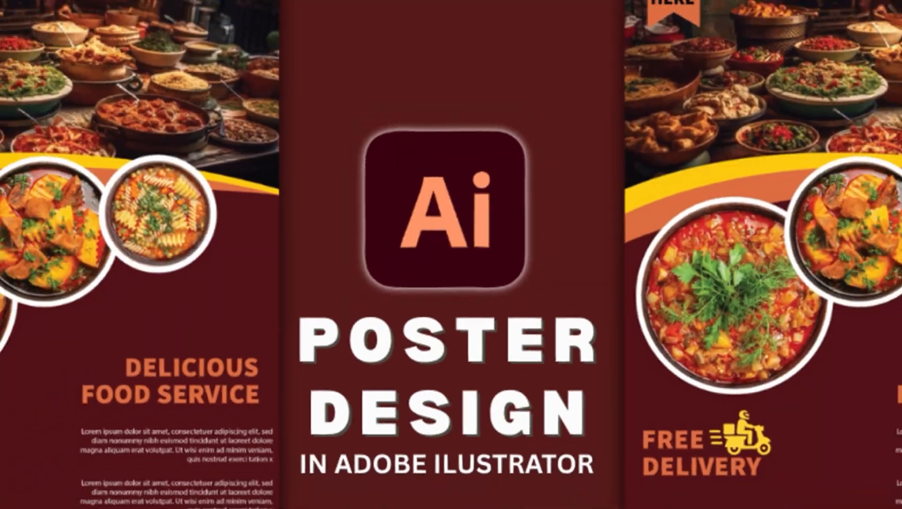